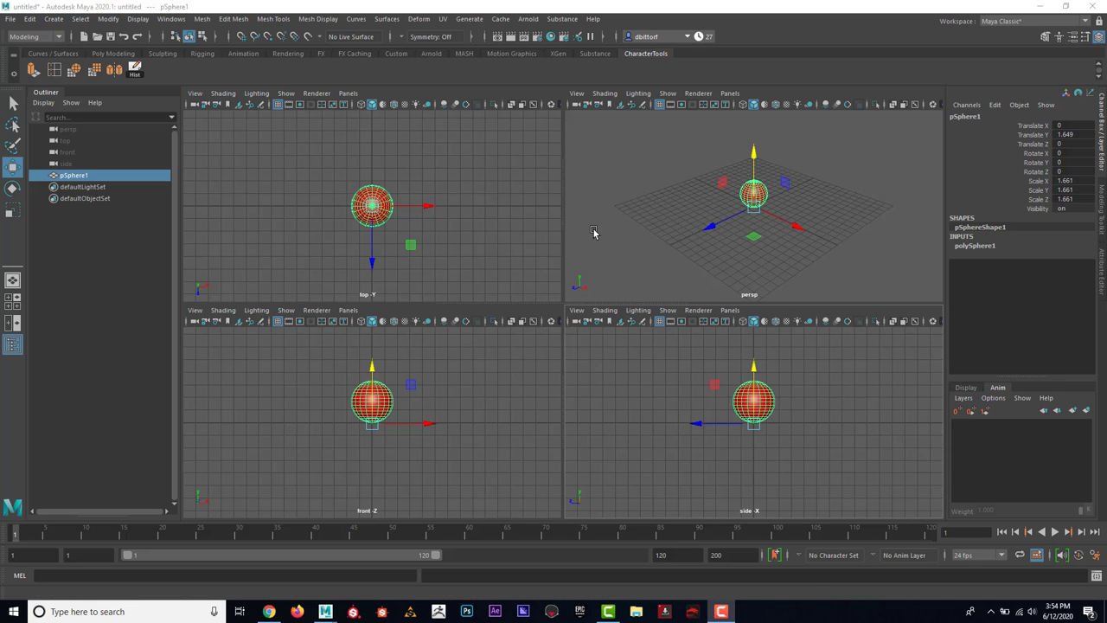
Step: Toggle single perspective and back to four views, then maximize the side view and zoom out
{"action": "scroll", "coordinate": [663, 239], "scroll_direction": "down", "scroll_amount": 2}
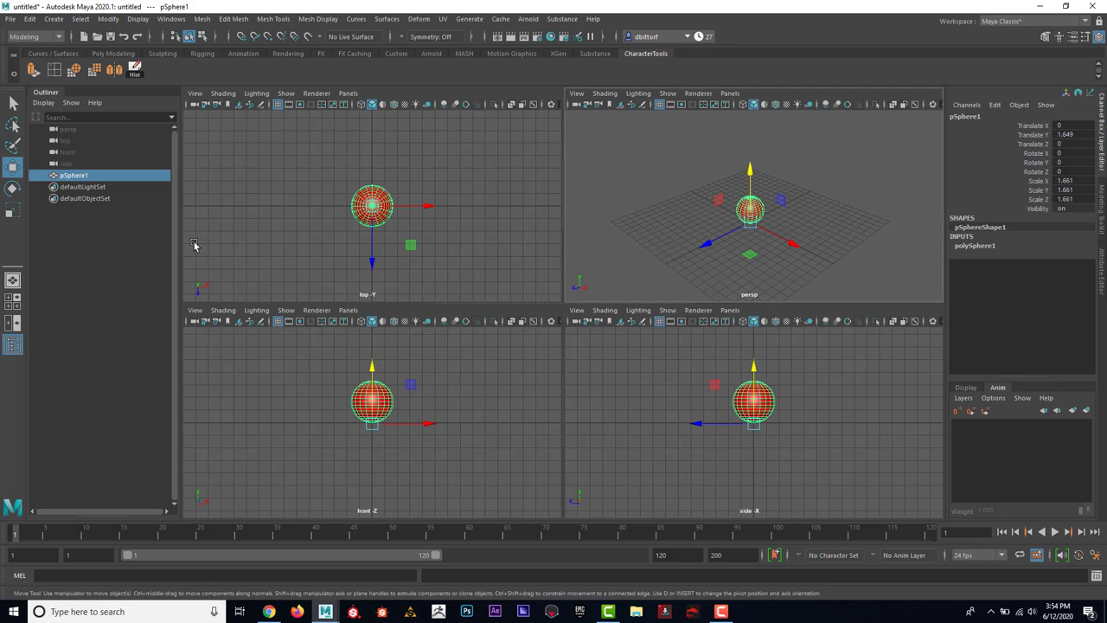
{"action": "left_click", "coordinate": [11, 283]}
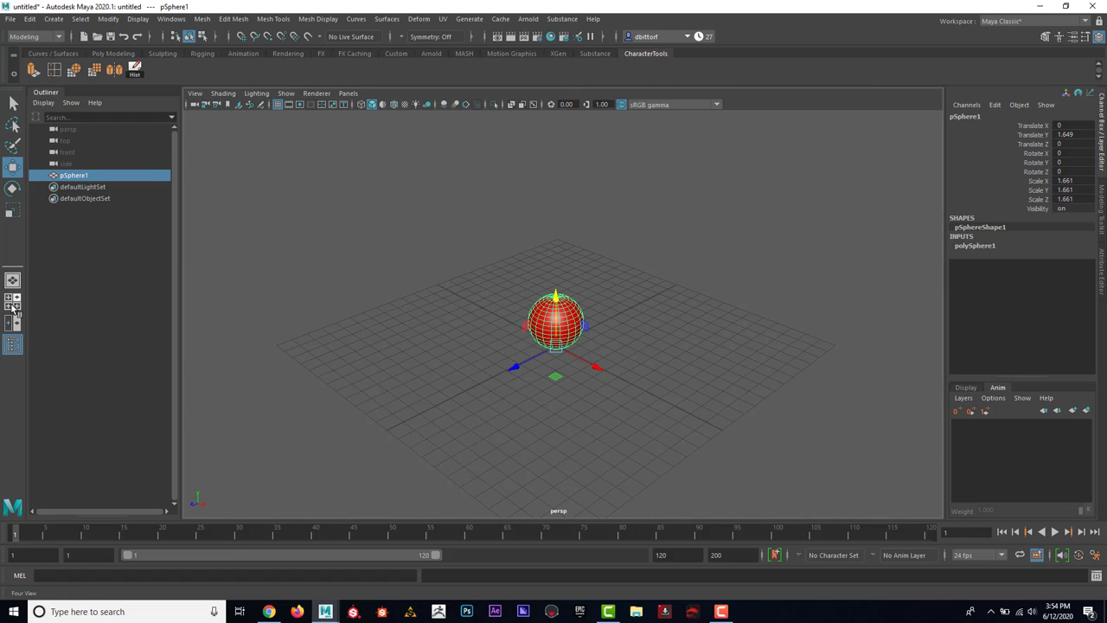
{"action": "left_click", "coordinate": [14, 305]}
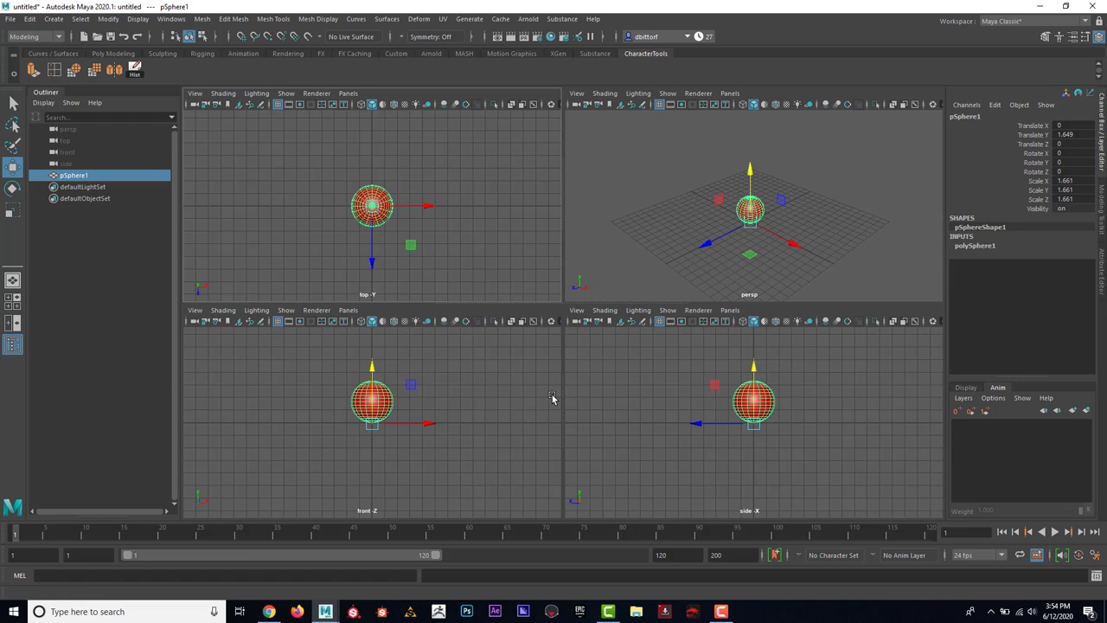
{"action": "left_click", "coordinate": [663, 379]}
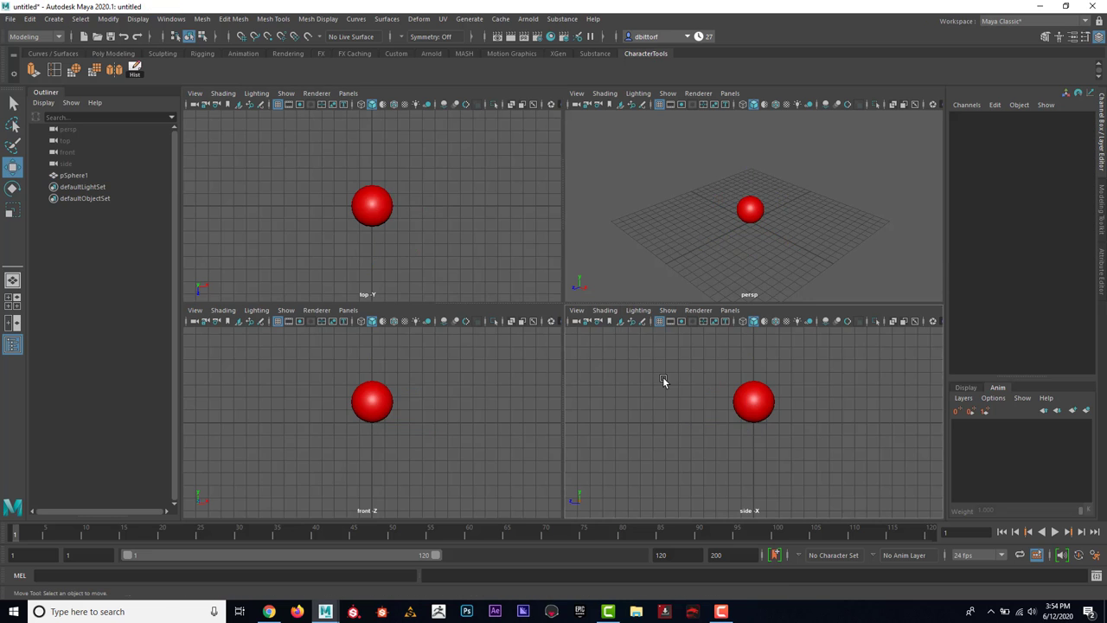
{"action": "key", "text": "space"}
{"action": "scroll", "coordinate": [572, 327], "scroll_direction": "down", "scroll_amount": 2}
{"action": "scroll", "coordinate": [691, 348], "scroll_direction": "down", "scroll_amount": 2}
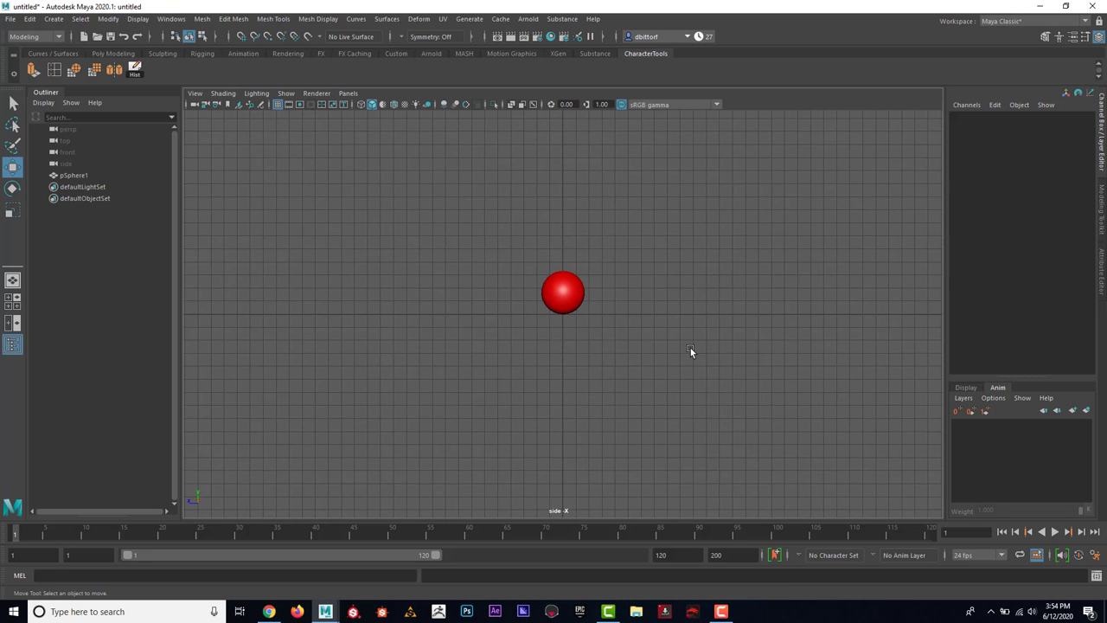
{"action": "scroll", "coordinate": [611, 336], "scroll_direction": "down", "scroll_amount": 2}
{"action": "scroll", "coordinate": [499, 363], "scroll_direction": "down", "scroll_amount": 2}
Step: Move the sphere up and left in the side view to Translate Y 32.508, Z 37.405
{"action": "left_click", "coordinate": [572, 348]}
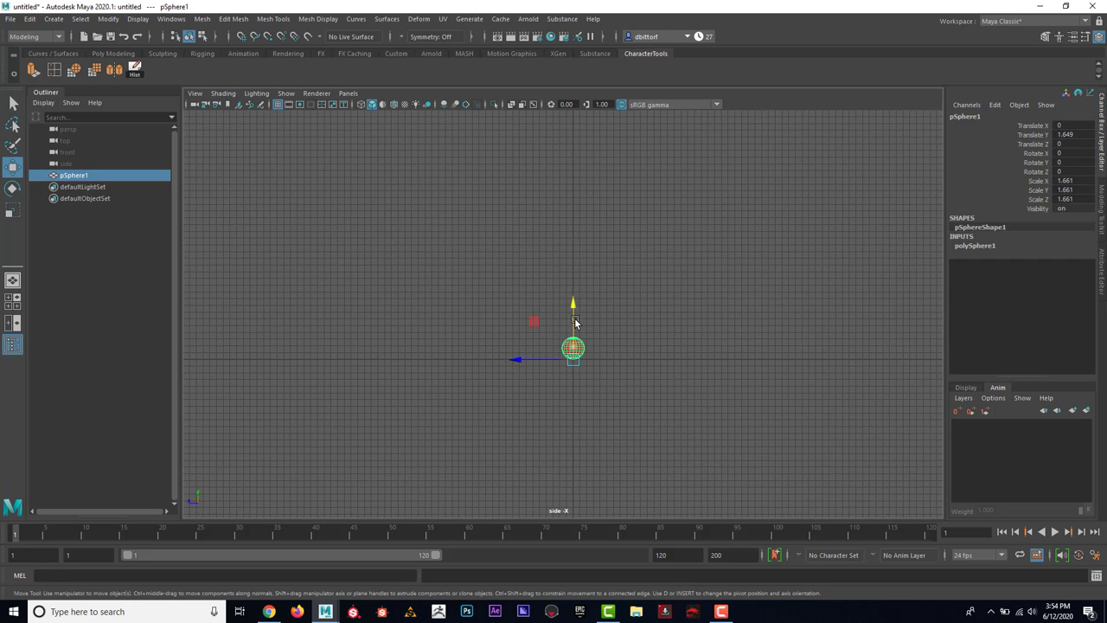
{"action": "mouse_move", "coordinate": [573, 311]}
{"action": "left_mouse_down"}
{"action": "mouse_move", "coordinate": [536, 167]}
{"action": "mouse_move", "coordinate": [354, 173]}
{"action": "left_mouse_up"}
{"action": "mouse_move", "coordinate": [434, 182]}
{"action": "middle_mouse_down", "text": "alt"}
{"action": "mouse_move", "coordinate": [456, 229]}
{"action": "mouse_move", "coordinate": [423, 220]}
{"action": "mouse_move", "coordinate": [450, 225]}
{"action": "middle_mouse_up", "text": "alt"}
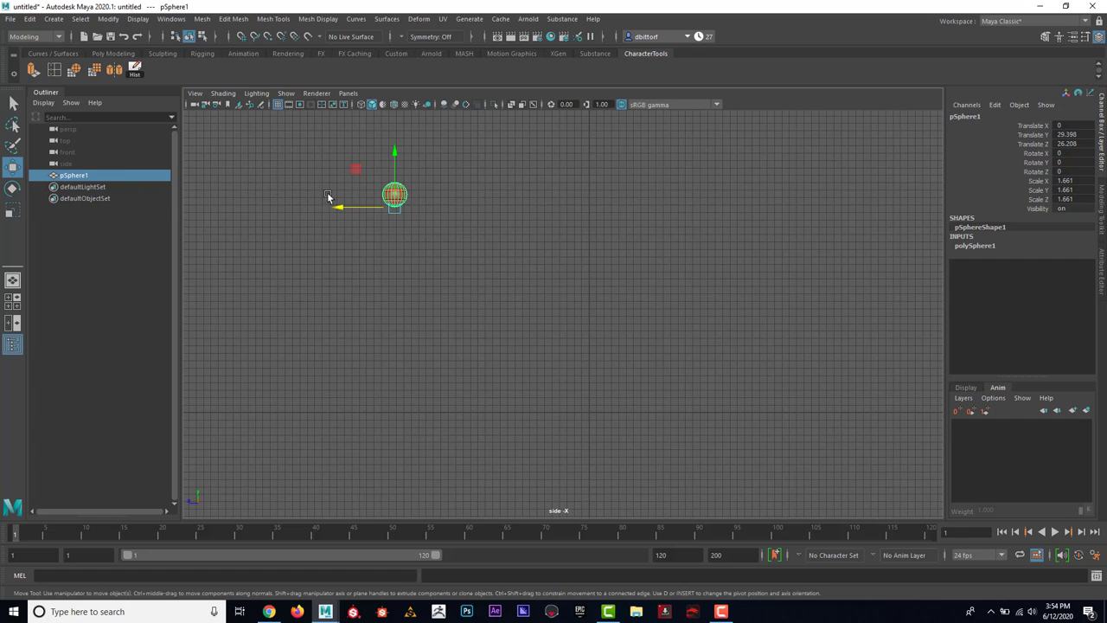
{"action": "mouse_move", "coordinate": [391, 204]}
{"action": "left_mouse_down"}
{"action": "mouse_move", "coordinate": [517, 408]}
{"action": "mouse_move", "coordinate": [548, 291]}
{"action": "mouse_move", "coordinate": [637, 303]}
{"action": "mouse_move", "coordinate": [672, 406]}
{"action": "mouse_move", "coordinate": [746, 298]}
{"action": "mouse_move", "coordinate": [807, 400]}
{"action": "mouse_move", "coordinate": [869, 370]}
{"action": "mouse_move", "coordinate": [894, 402]}
{"action": "mouse_move", "coordinate": [852, 350]}
{"action": "mouse_move", "coordinate": [341, 163]}
{"action": "mouse_move", "coordinate": [323, 176]}
{"action": "left_mouse_up"}
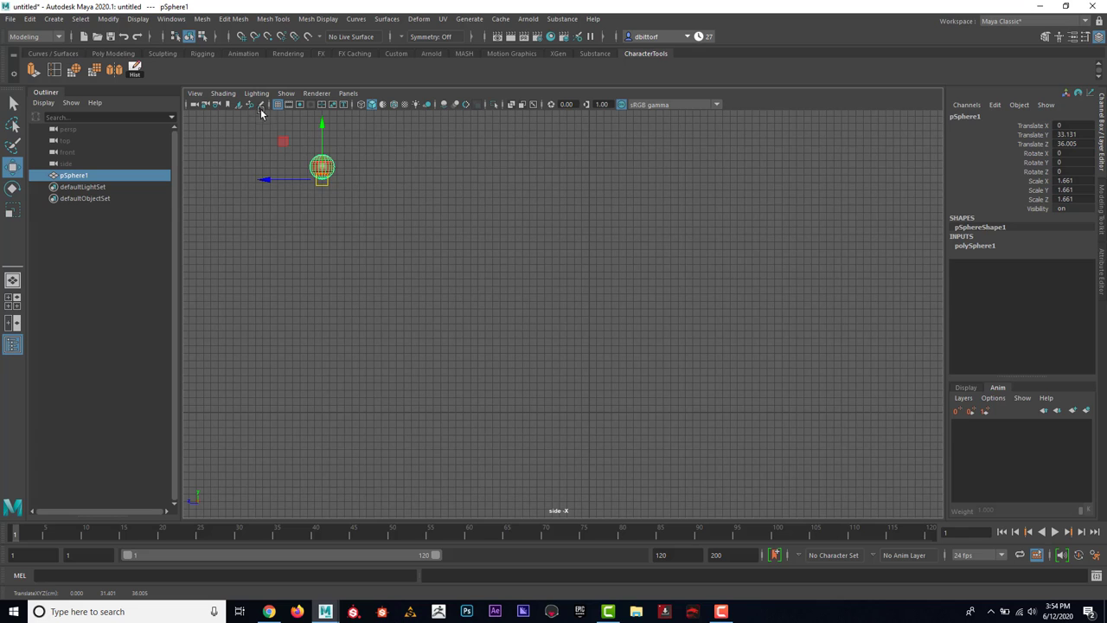
{"action": "mouse_move", "coordinate": [321, 173]}
{"action": "left_mouse_down"}
{"action": "mouse_move", "coordinate": [339, 165]}
{"action": "mouse_move", "coordinate": [462, 234]}
{"action": "mouse_move", "coordinate": [498, 397]}
{"action": "mouse_move", "coordinate": [576, 241]}
{"action": "mouse_move", "coordinate": [688, 379]}
{"action": "mouse_move", "coordinate": [871, 400]}
{"action": "mouse_move", "coordinate": [773, 292]}
{"action": "mouse_move", "coordinate": [477, 291]}
{"action": "mouse_move", "coordinate": [258, 111]}
{"action": "left_mouse_up"}
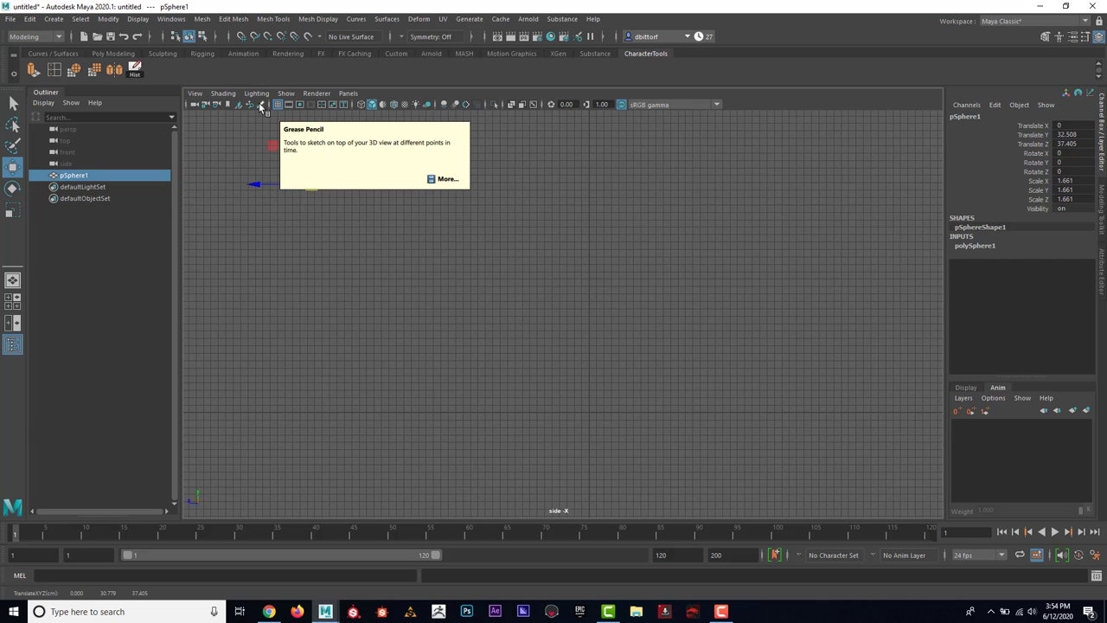
Step: Add a Grease Pencil frame and sketch the ball's bouncing path with the marker
{"action": "left_click", "coordinate": [260, 106]}
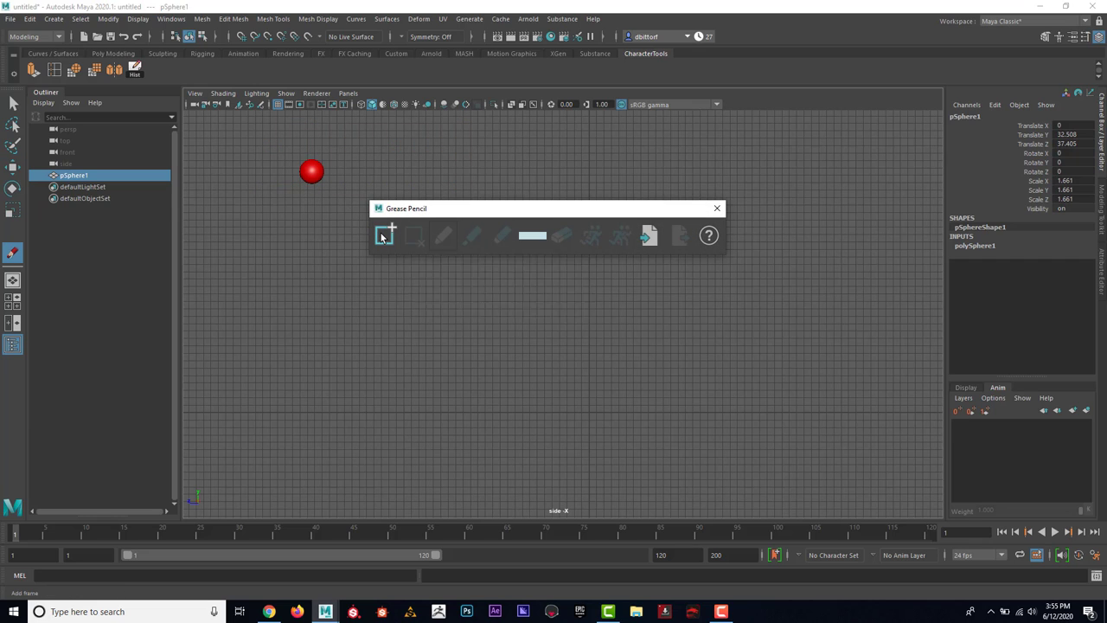
{"action": "left_click", "coordinate": [383, 237]}
{"action": "left_click_drag", "start_coordinate": [488, 212], "coordinate": [682, 141]}
{"action": "left_click", "coordinate": [666, 163]}
{"action": "left_click", "coordinate": [317, 174]}
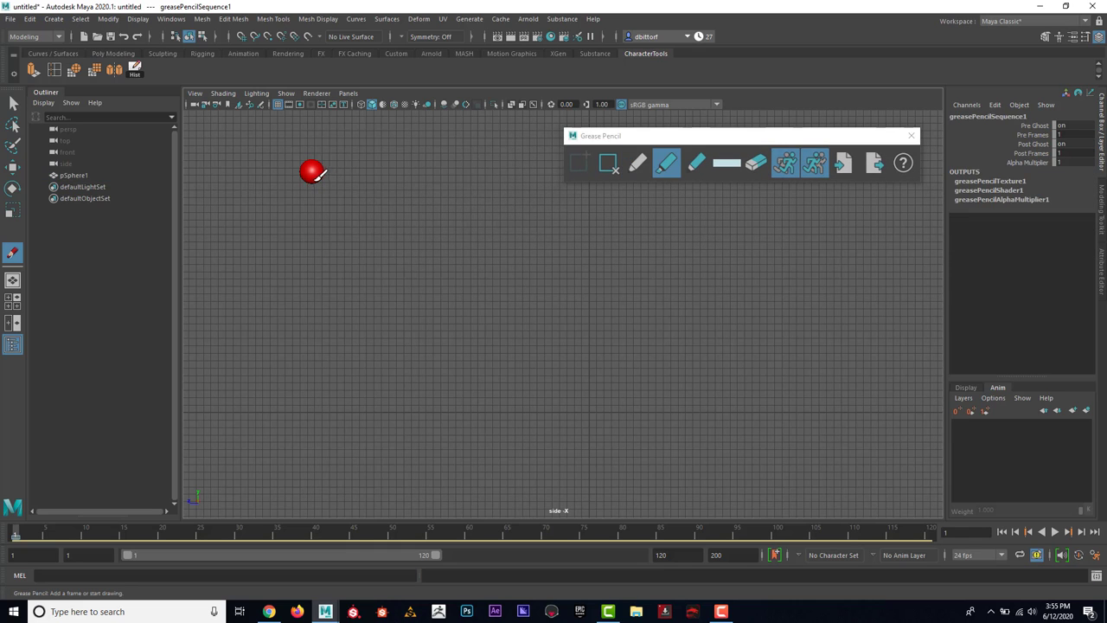
{"action": "mouse_move", "coordinate": [342, 176]}
{"action": "left_mouse_down"}
{"action": "mouse_move", "coordinate": [434, 366]}
{"action": "mouse_move", "coordinate": [437, 401]}
{"action": "mouse_move", "coordinate": [476, 299]}
{"action": "mouse_move", "coordinate": [524, 240]}
{"action": "mouse_move", "coordinate": [582, 264]}
{"action": "mouse_move", "coordinate": [625, 405]}
{"action": "mouse_move", "coordinate": [660, 334]}
{"action": "mouse_move", "coordinate": [710, 296]}
{"action": "mouse_move", "coordinate": [789, 371]}
{"action": "mouse_move", "coordinate": [784, 405]}
{"action": "mouse_move", "coordinate": [803, 403]}
{"action": "left_mouse_up"}
Step: Undo the stroke, redraw the path with shrinking arcs, and align the ball with its start
{"action": "key", "text": "ctrl+z"}
{"action": "mouse_move", "coordinate": [321, 179]}
{"action": "left_mouse_down"}
{"action": "mouse_move", "coordinate": [465, 259]}
{"action": "mouse_move", "coordinate": [527, 403]}
{"action": "mouse_move", "coordinate": [544, 353]}
{"action": "mouse_move", "coordinate": [644, 271]}
{"action": "mouse_move", "coordinate": [753, 378]}
{"action": "mouse_move", "coordinate": [761, 405]}
{"action": "mouse_move", "coordinate": [781, 358]}
{"action": "mouse_move", "coordinate": [850, 342]}
{"action": "mouse_move", "coordinate": [894, 391]}
{"action": "left_mouse_up"}
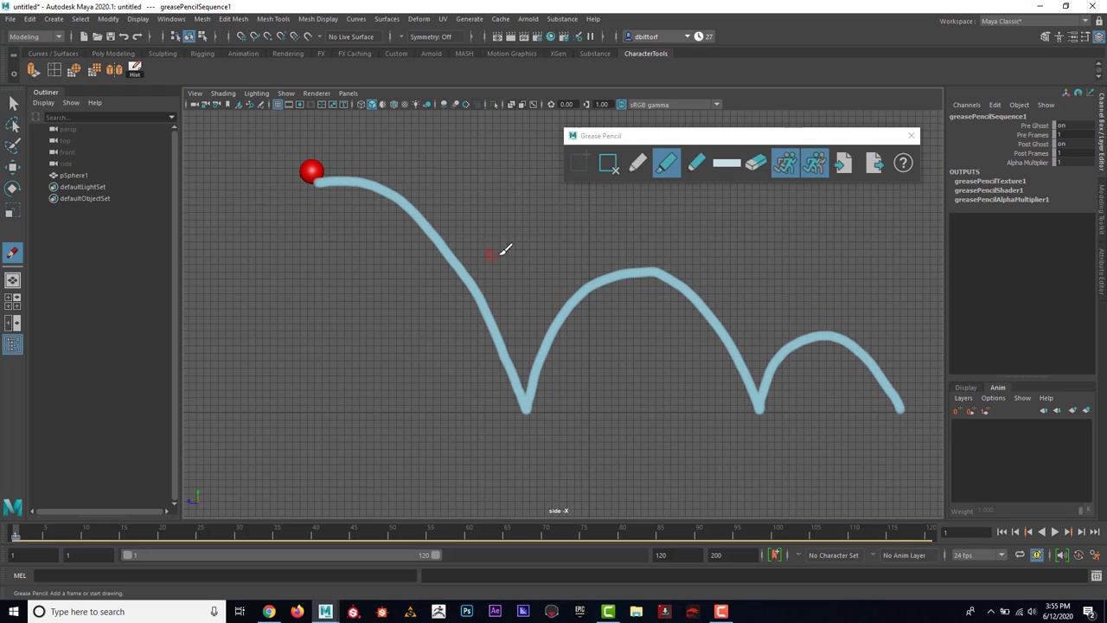
{"action": "left_click_drag", "start_coordinate": [30, 536], "coordinate": [14, 535]}
{"action": "mouse_move", "coordinate": [595, 297]}
{"action": "middle_mouse_down"}
{"action": "mouse_move", "coordinate": [547, 318]}
{"action": "mouse_move", "coordinate": [594, 312]}
{"action": "mouse_move", "coordinate": [586, 303]}
{"action": "middle_mouse_up"}
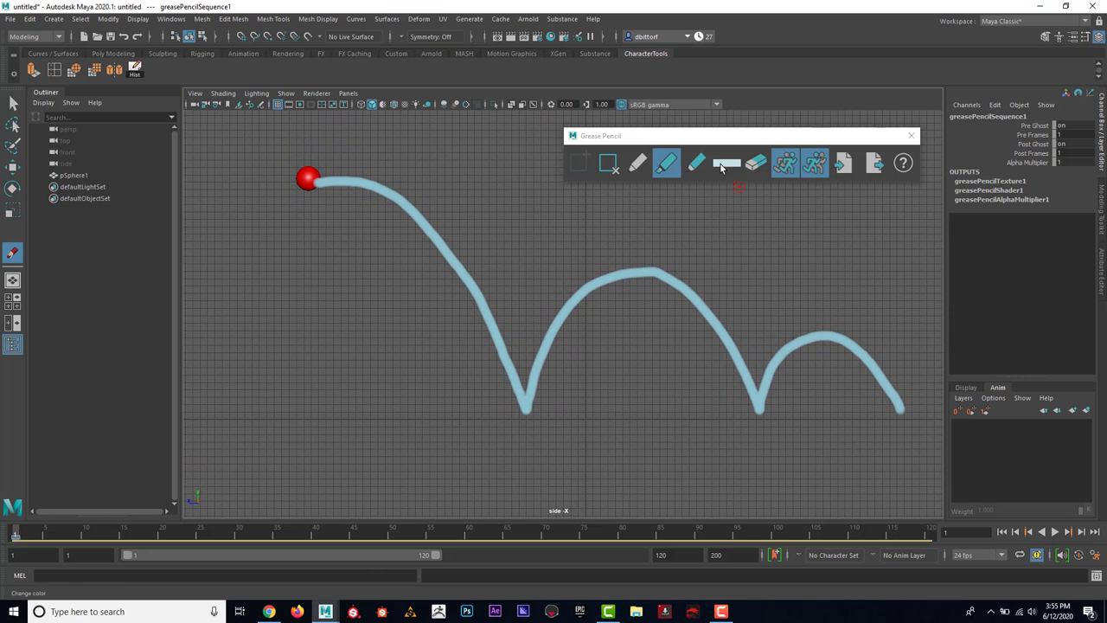
Step: Erase the first part of the sketched path, then remove the Grease Pencil frame
{"action": "left_click", "coordinate": [755, 165]}
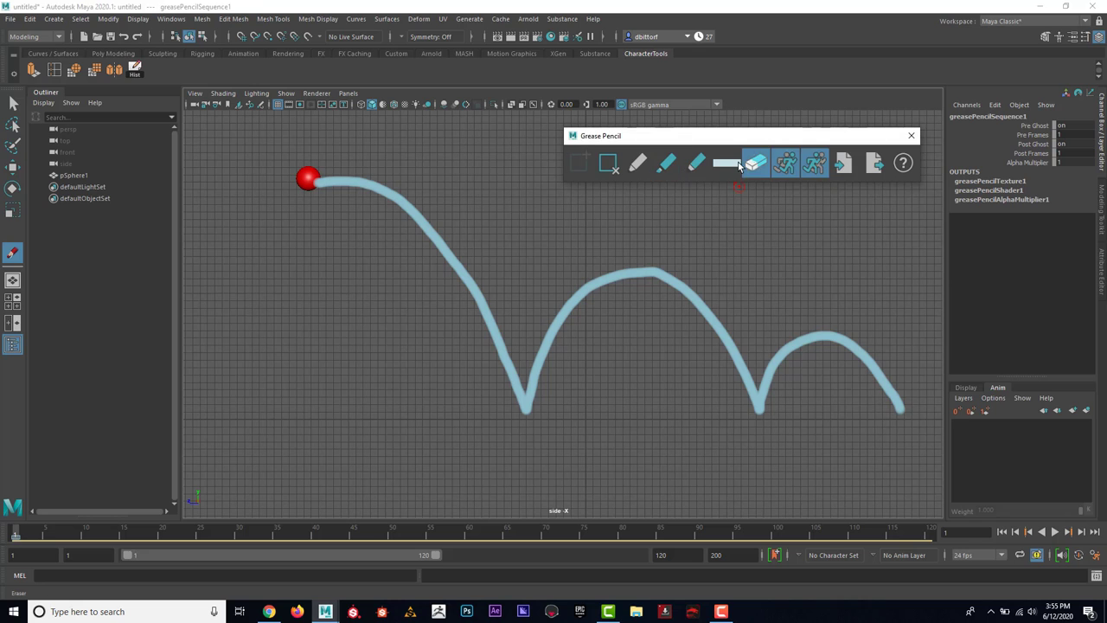
{"action": "left_click", "coordinate": [422, 227]}
{"action": "mouse_move", "coordinate": [423, 228]}
{"action": "left_mouse_down"}
{"action": "mouse_move", "coordinate": [378, 196]}
{"action": "mouse_move", "coordinate": [318, 181]}
{"action": "left_mouse_up"}
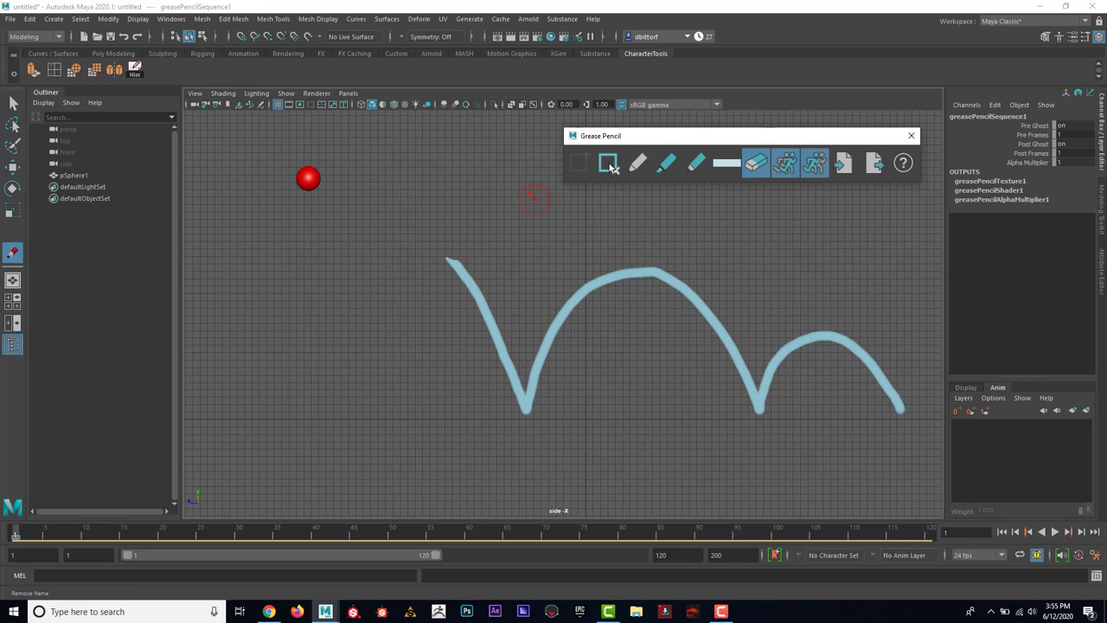
{"action": "left_click", "coordinate": [608, 166]}
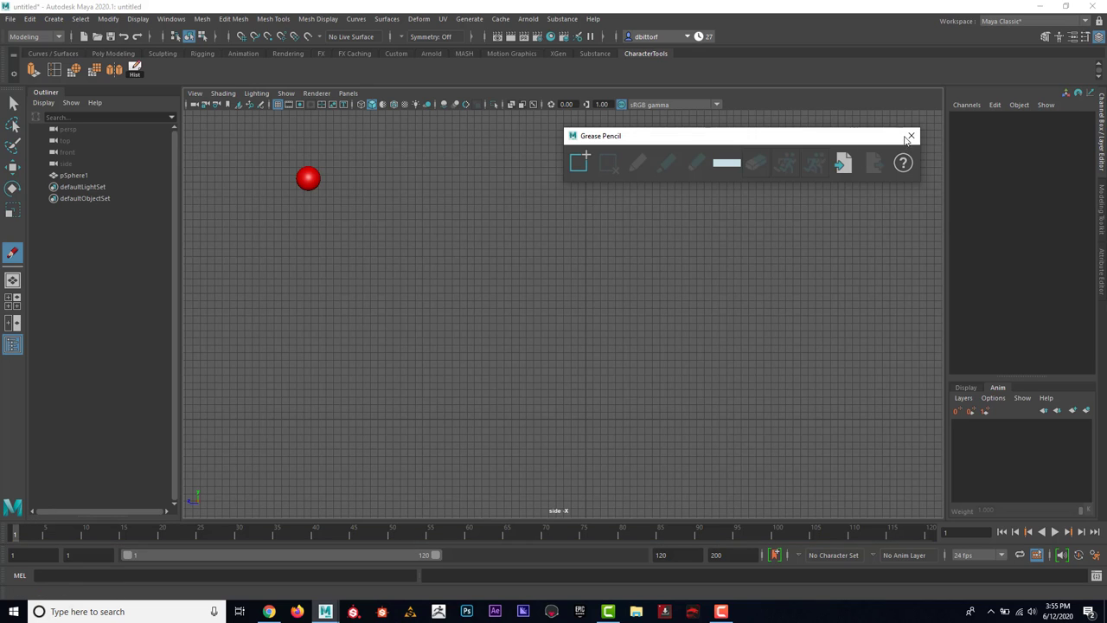
Step: Close Grease Pencil and set a key on the sphere's high start position at frame 1
{"action": "left_click", "coordinate": [915, 136]}
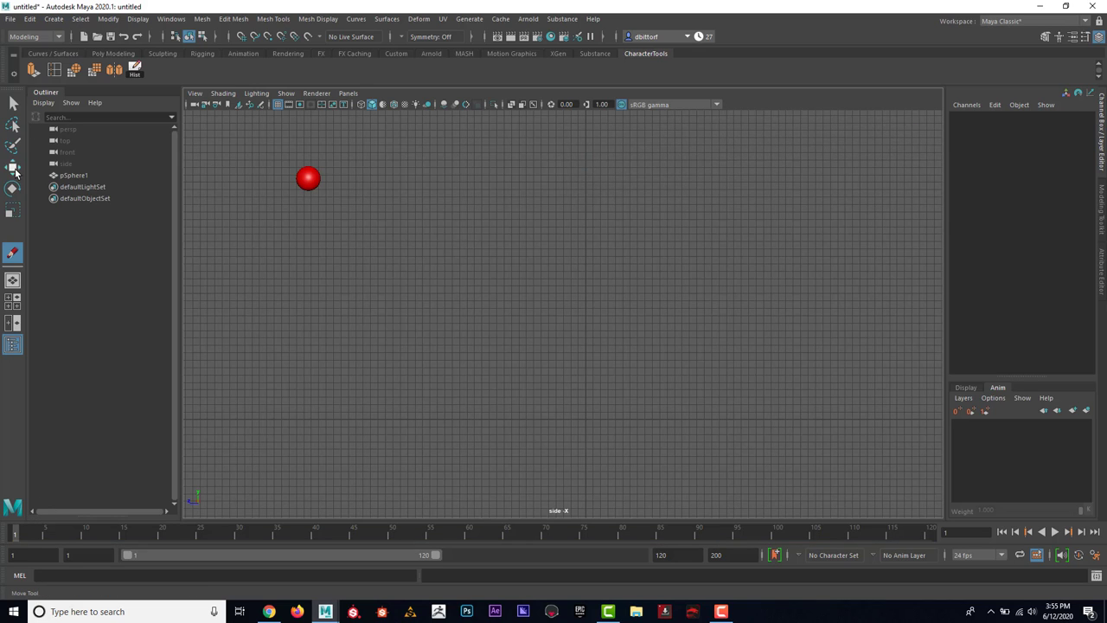
{"action": "left_click", "coordinate": [13, 166]}
{"action": "left_click", "coordinate": [308, 179]}
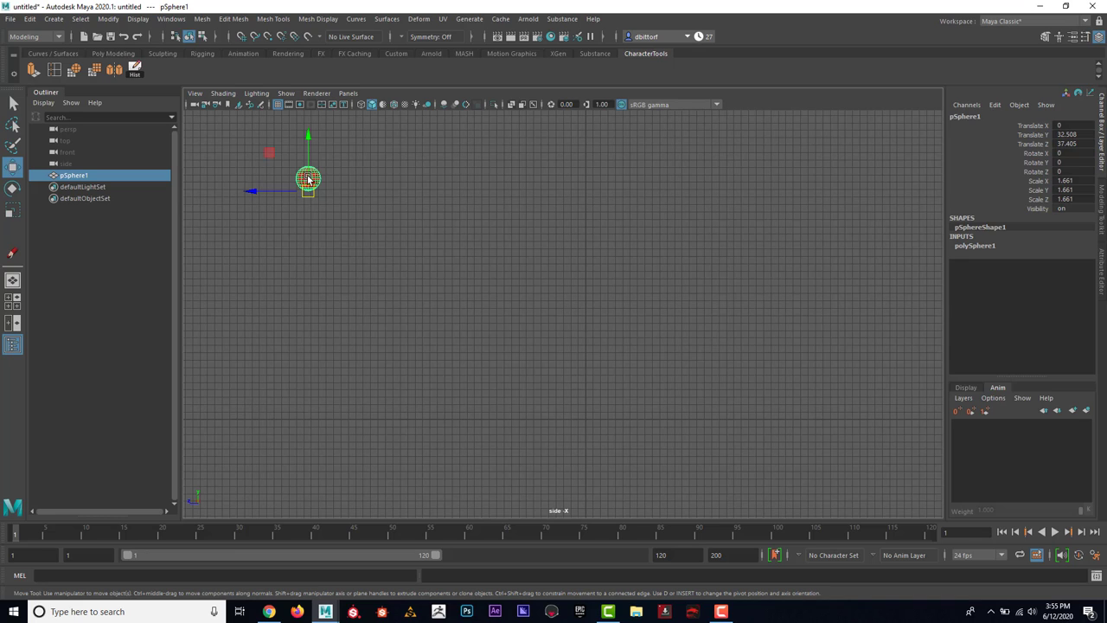
{"action": "key", "text": "s"}
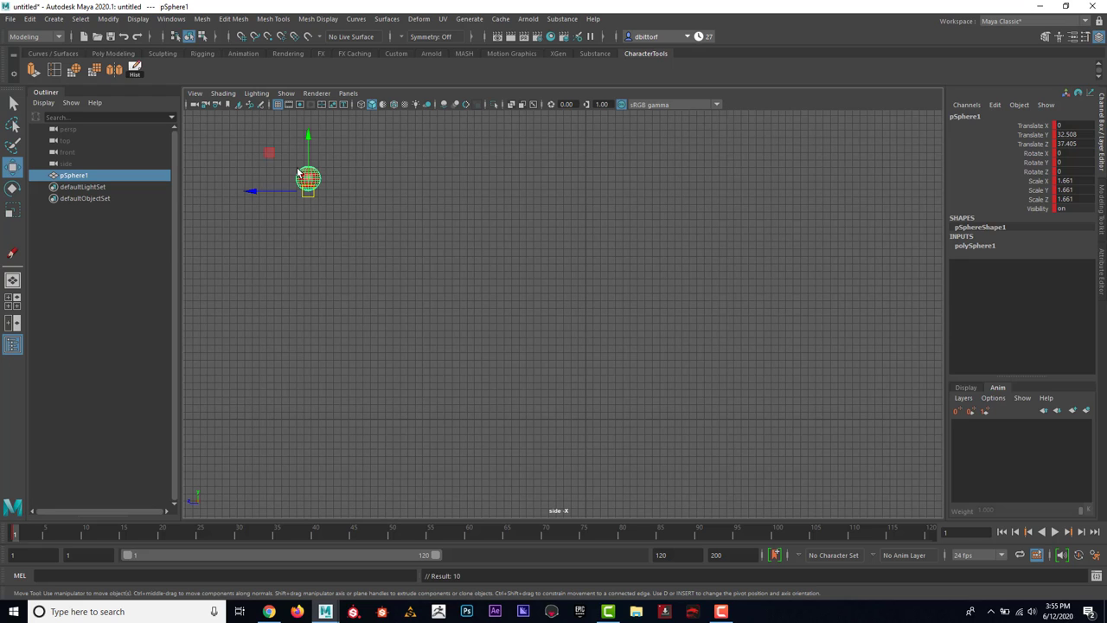
Step: Key the sphere on the ground at frame 24
{"action": "key", "text": "alt+v"}
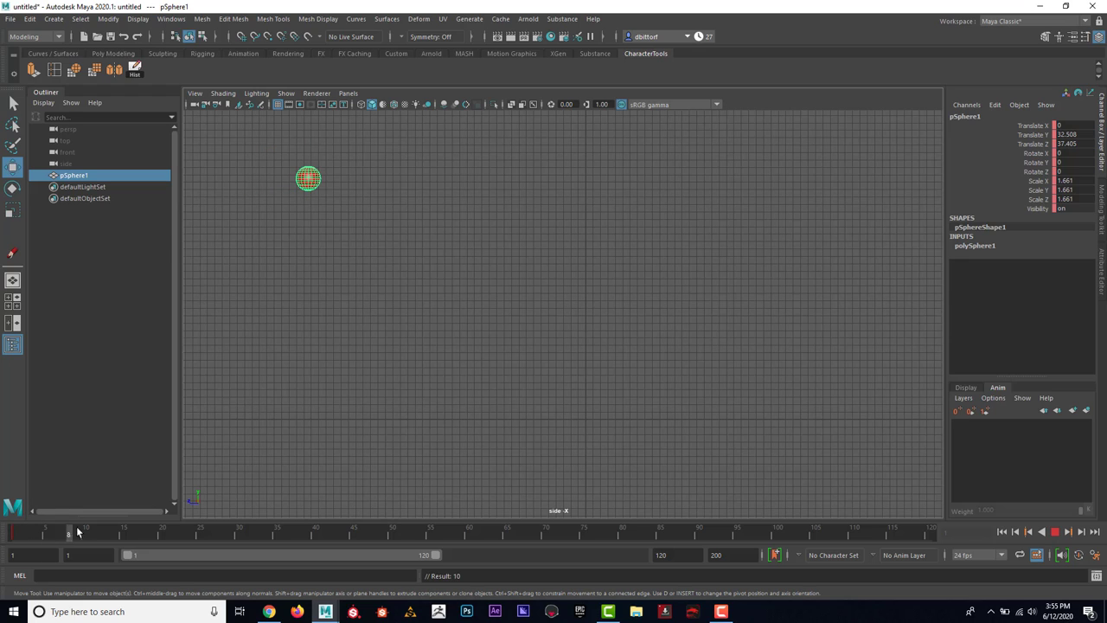
{"action": "left_click", "coordinate": [192, 537]}
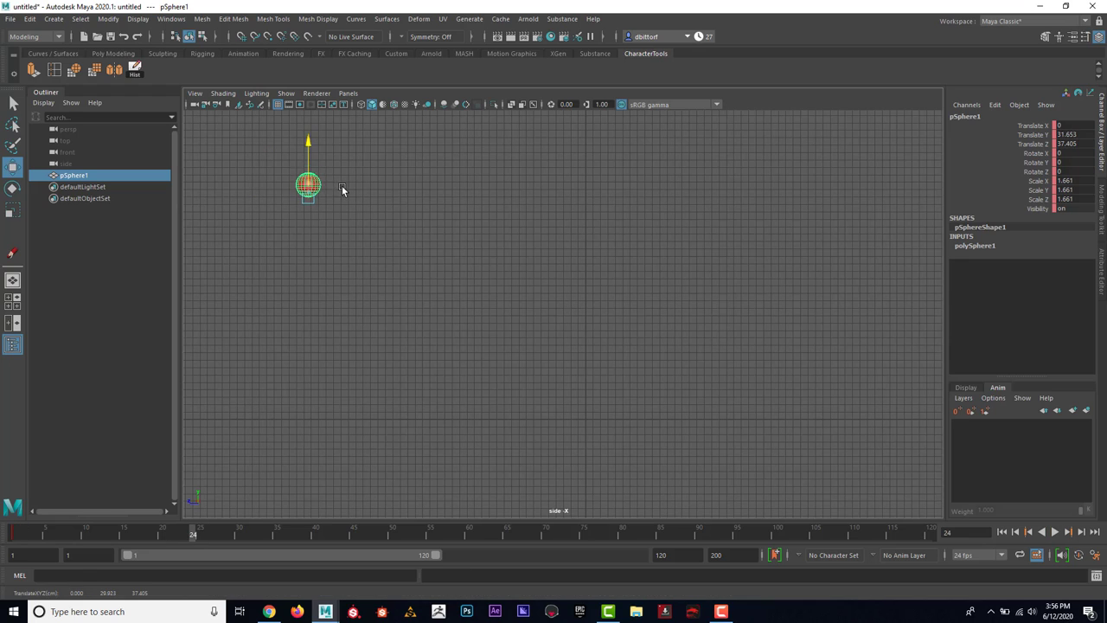
{"action": "mouse_move", "coordinate": [310, 195]}
{"action": "left_mouse_down"}
{"action": "mouse_move", "coordinate": [367, 230]}
{"action": "mouse_move", "coordinate": [450, 424]}
{"action": "left_mouse_up"}
{"action": "key", "text": "s"}
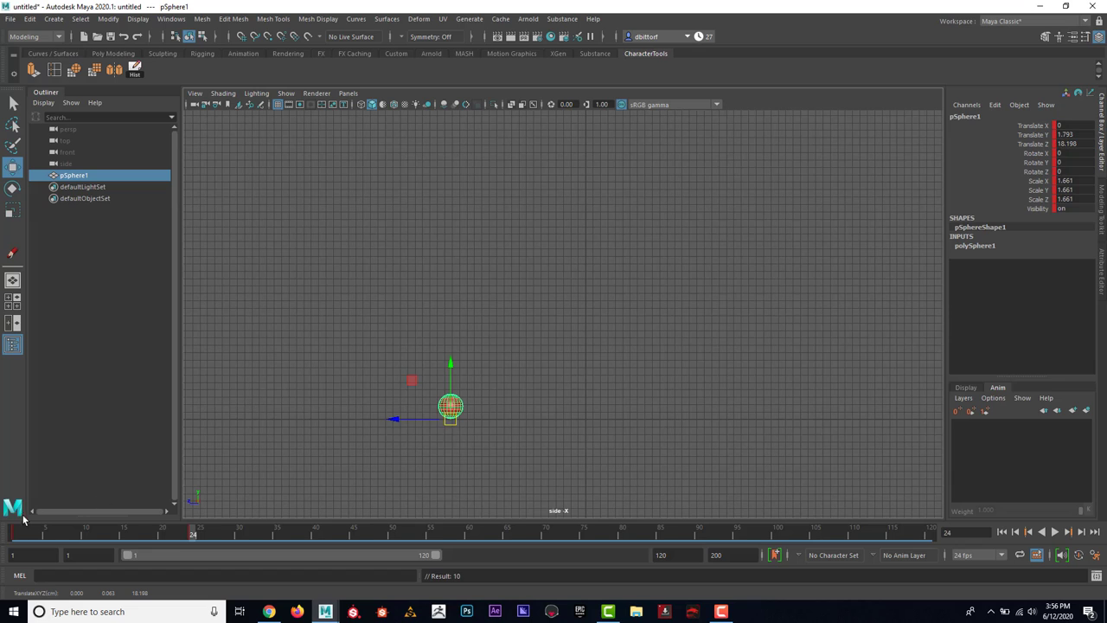
{"action": "mouse_move", "coordinate": [24, 533]}
{"action": "left_mouse_down"}
{"action": "mouse_move", "coordinate": [178, 534]}
{"action": "mouse_move", "coordinate": [30, 516]}
{"action": "mouse_move", "coordinate": [182, 534]}
{"action": "mouse_move", "coordinate": [18, 532]}
{"action": "mouse_move", "coordinate": [193, 534]}
{"action": "left_mouse_up"}
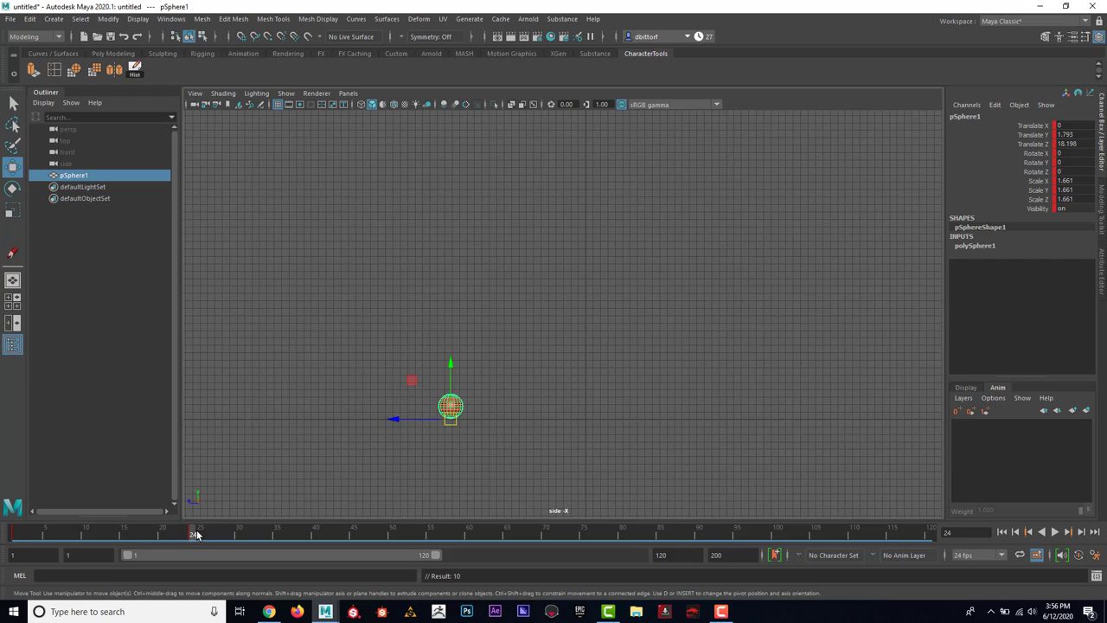
Step: Key a lower second peak for the sphere at frame 39
{"action": "key", "text": "alt+v"}
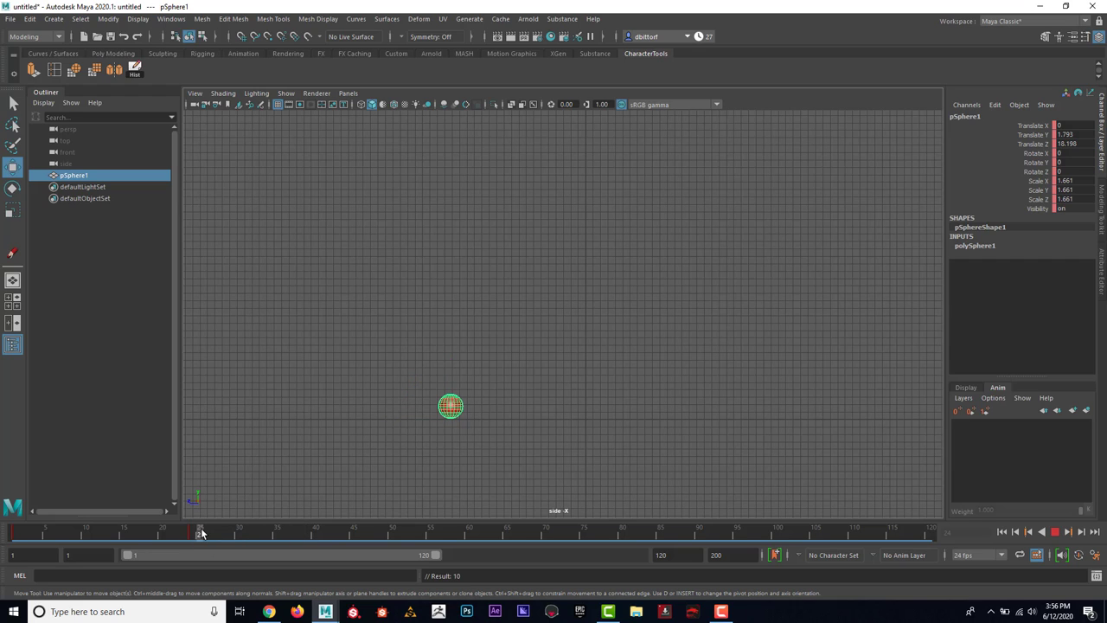
{"action": "key", "text": "alt+v"}
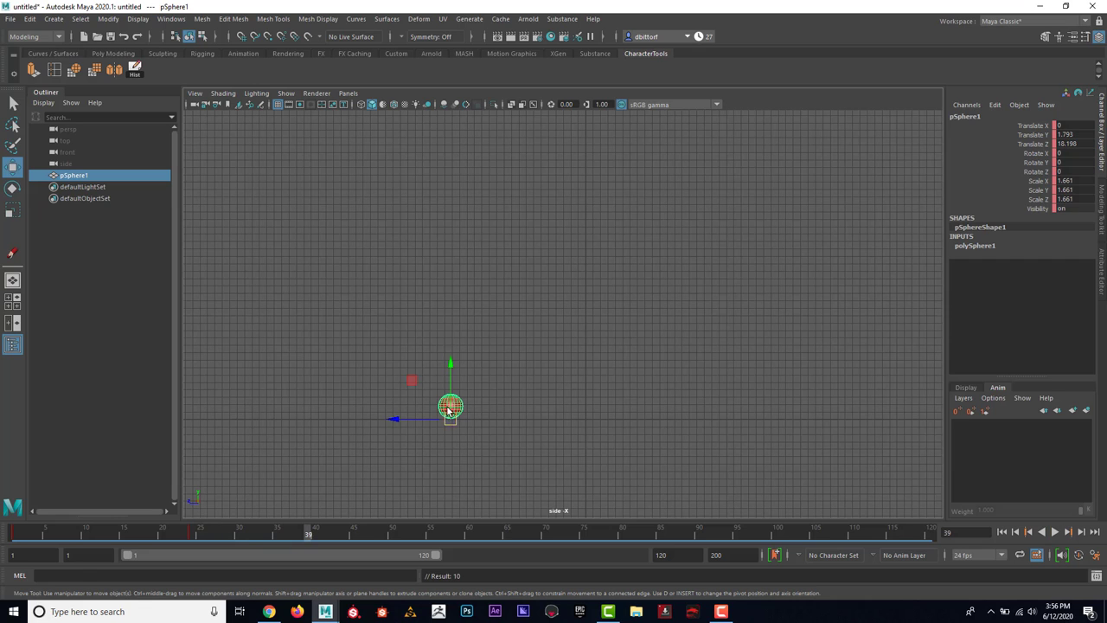
{"action": "left_click_drag", "start_coordinate": [449, 410], "coordinate": [515, 275]}
{"action": "key", "text": "s"}
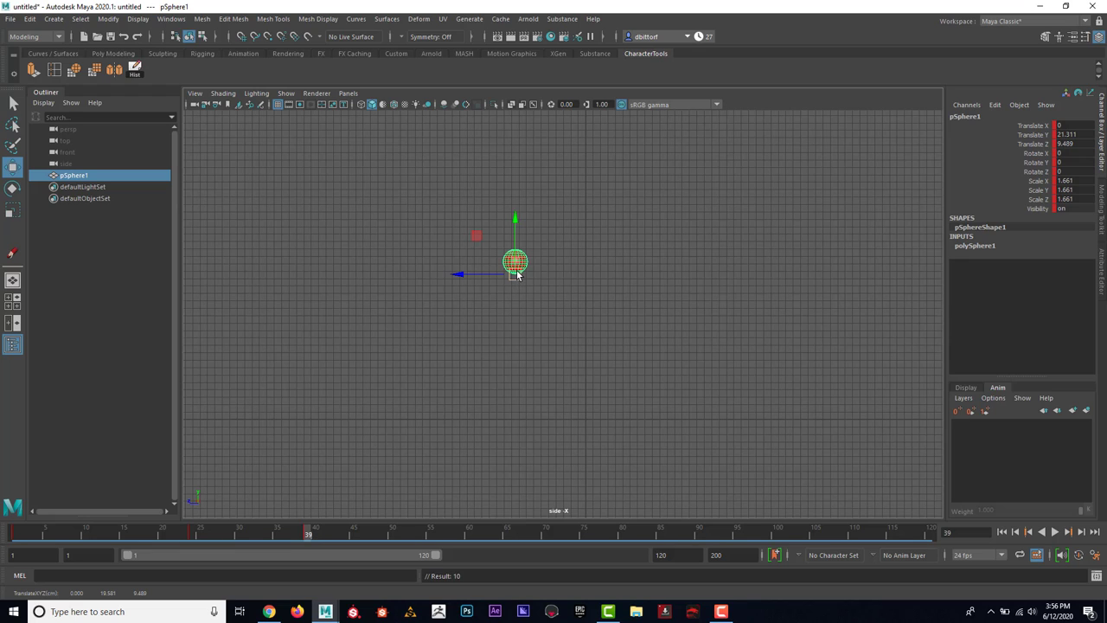
{"action": "key", "text": "alt+v"}
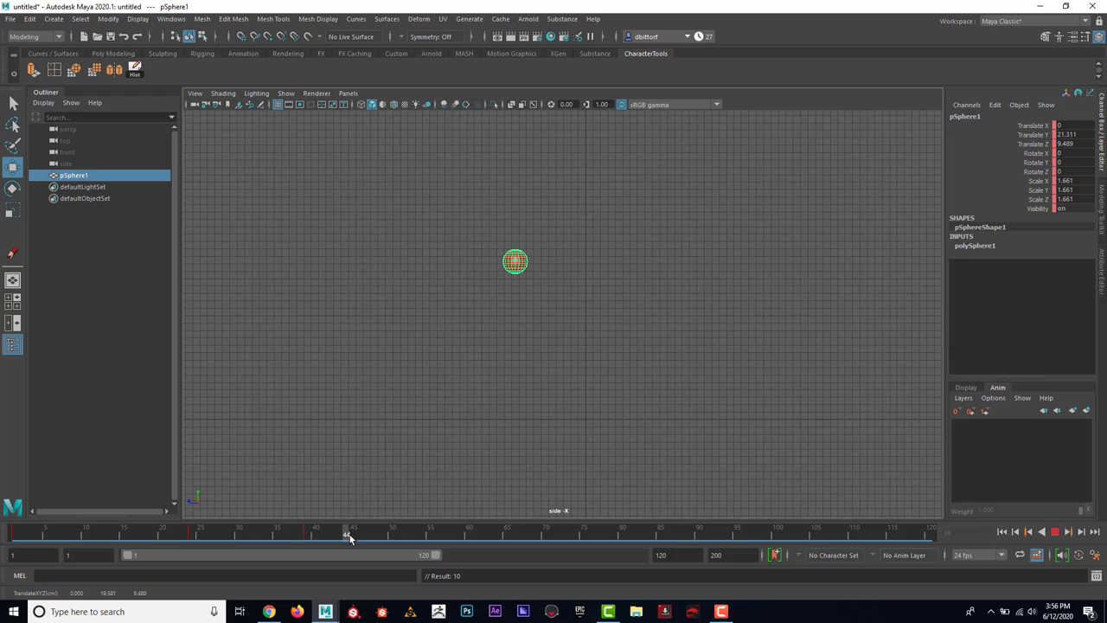
Step: Key the sphere near the ground at frame 50, then at the next smaller peak
{"action": "left_click", "coordinate": [391, 537]}
{"action": "left_click_drag", "start_coordinate": [519, 277], "coordinate": [610, 421]}
{"action": "key", "text": "s"}
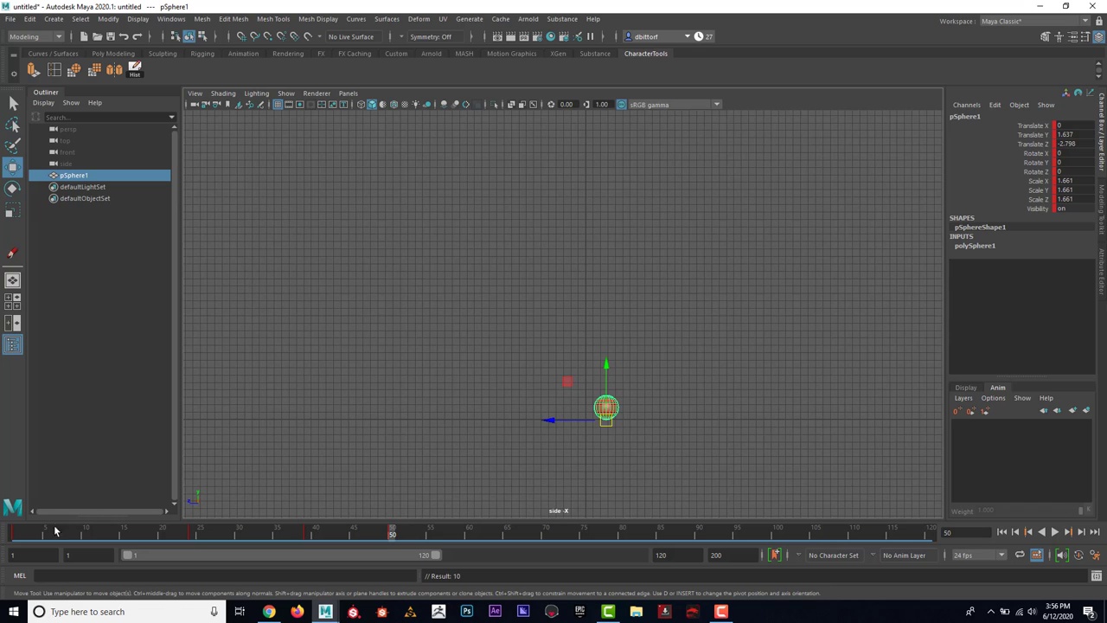
{"action": "left_click_drag", "start_coordinate": [49, 532], "coordinate": [459, 547]}
{"action": "left_click_drag", "start_coordinate": [605, 420], "coordinate": [671, 312]}
{"action": "key", "text": "s"}
Step: Key ground contact at frame 69 and a smaller peak at frame 77, then lower the sphere at 87
{"action": "left_click_drag", "start_coordinate": [463, 532], "coordinate": [560, 514]}
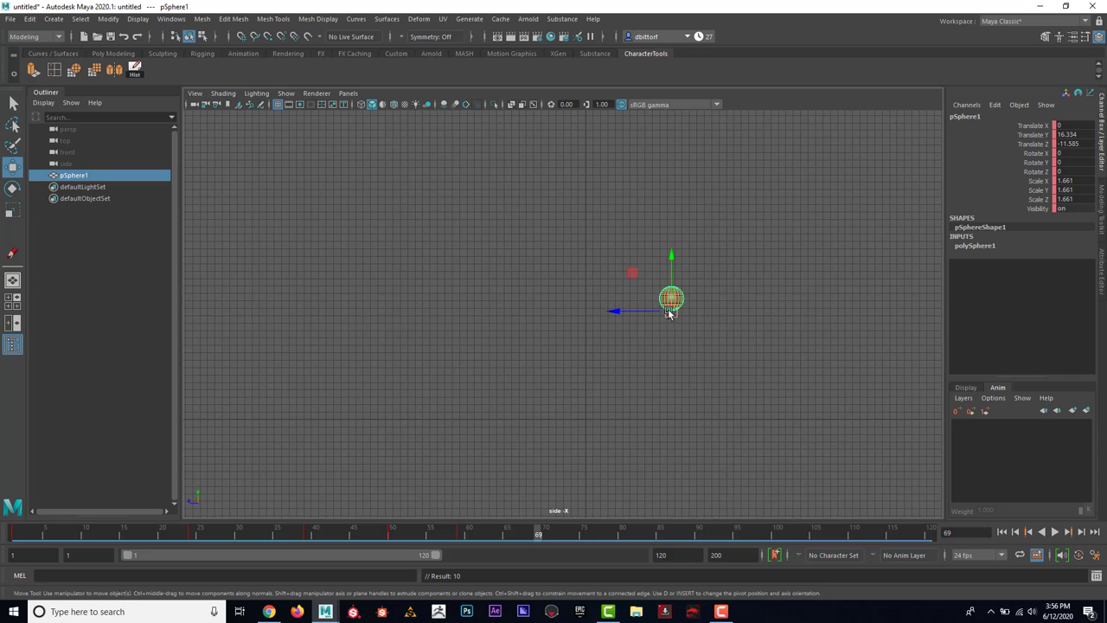
{"action": "left_click_drag", "start_coordinate": [671, 305], "coordinate": [742, 420]}
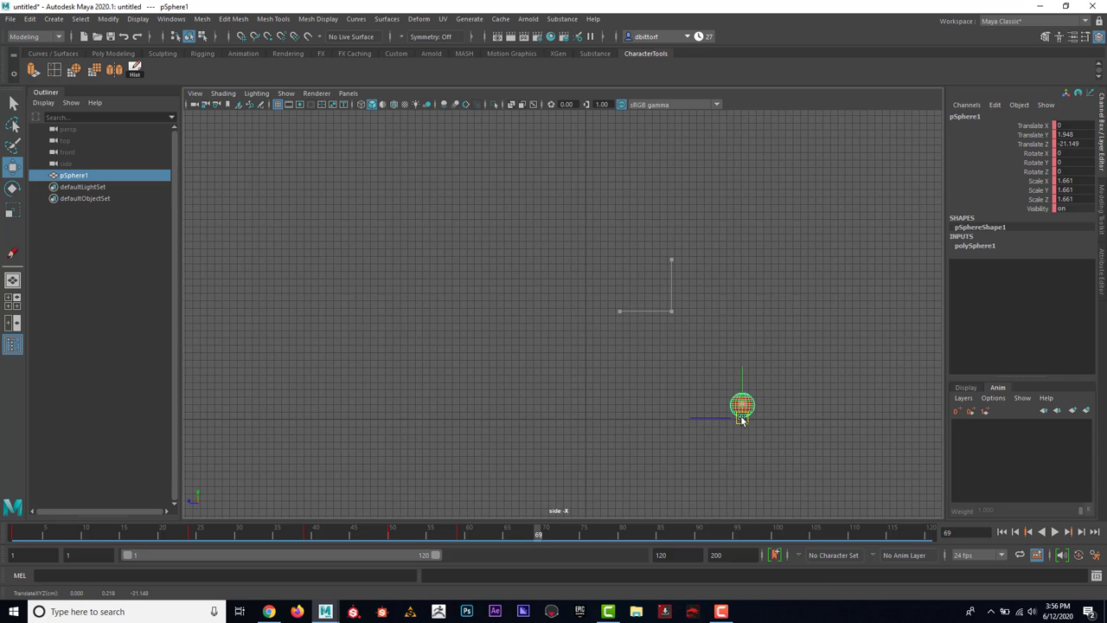
{"action": "key", "text": "s"}
{"action": "key", "text": "alt+v"}
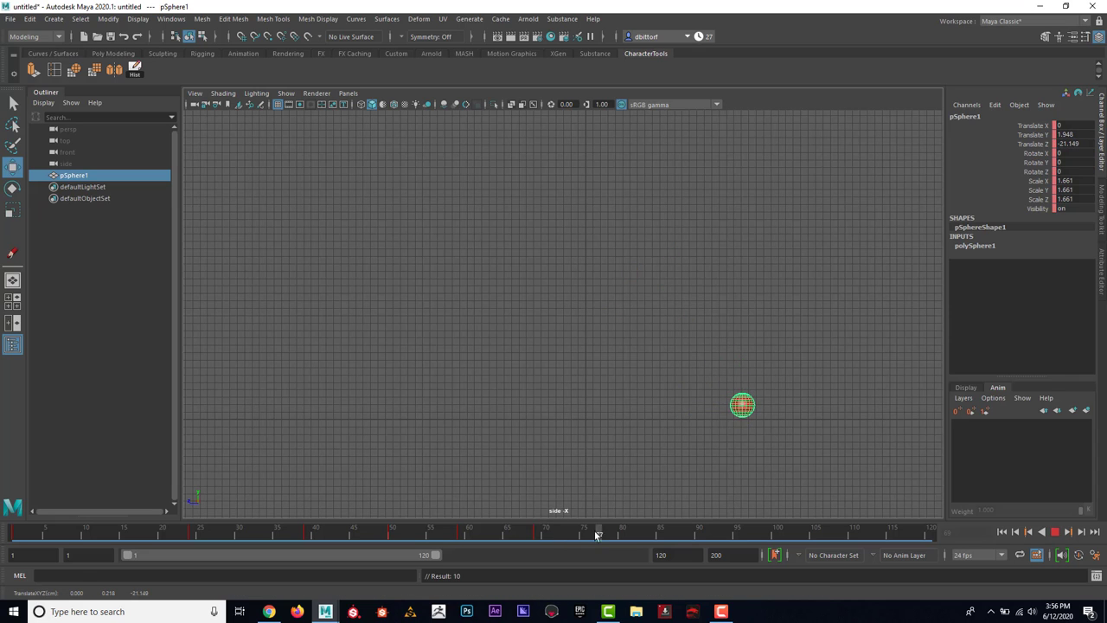
{"action": "left_click", "coordinate": [597, 534]}
{"action": "left_click_drag", "start_coordinate": [736, 420], "coordinate": [793, 350]}
{"action": "key", "text": "s"}
{"action": "left_click_drag", "start_coordinate": [597, 531], "coordinate": [676, 531]}
{"action": "left_click_drag", "start_coordinate": [794, 366], "coordinate": [835, 423]}
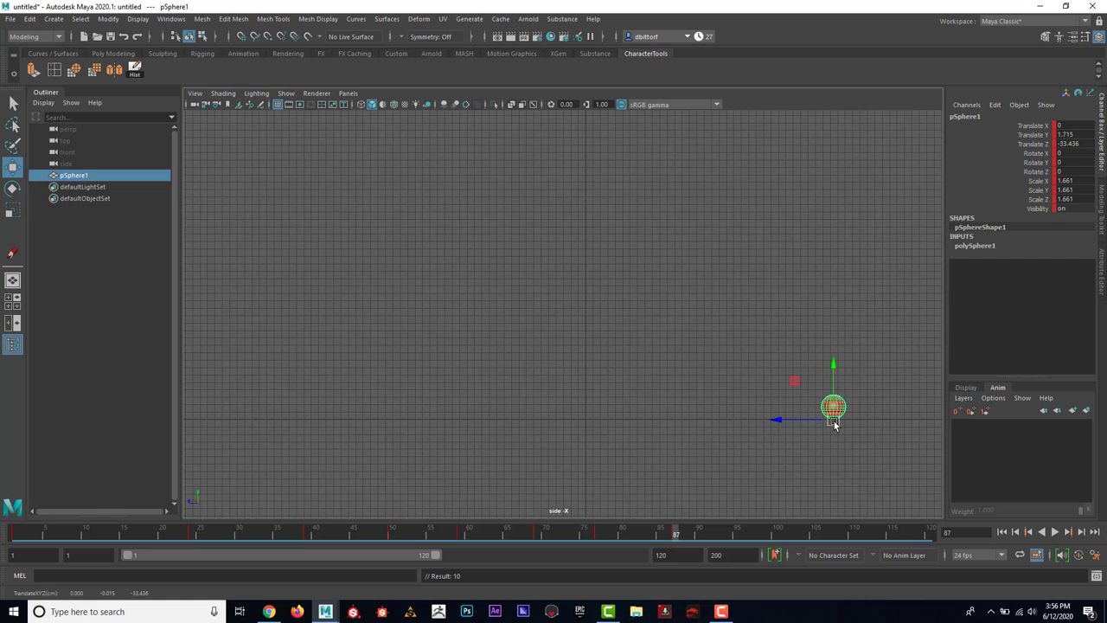
Step: Play the bounce backward and forward, return to frame 1, and open the Windows menu
{"action": "left_click", "coordinate": [1003, 532]}
{"action": "left_click", "coordinate": [1043, 532]}
{"action": "left_click", "coordinate": [1049, 532]}
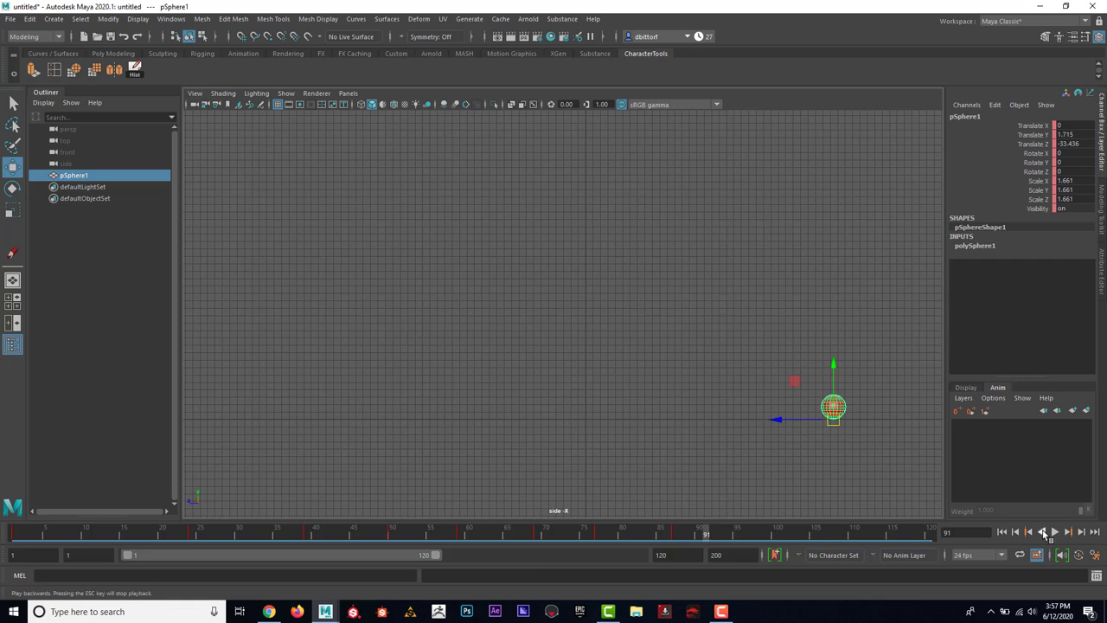
{"action": "left_click", "coordinate": [1001, 532]}
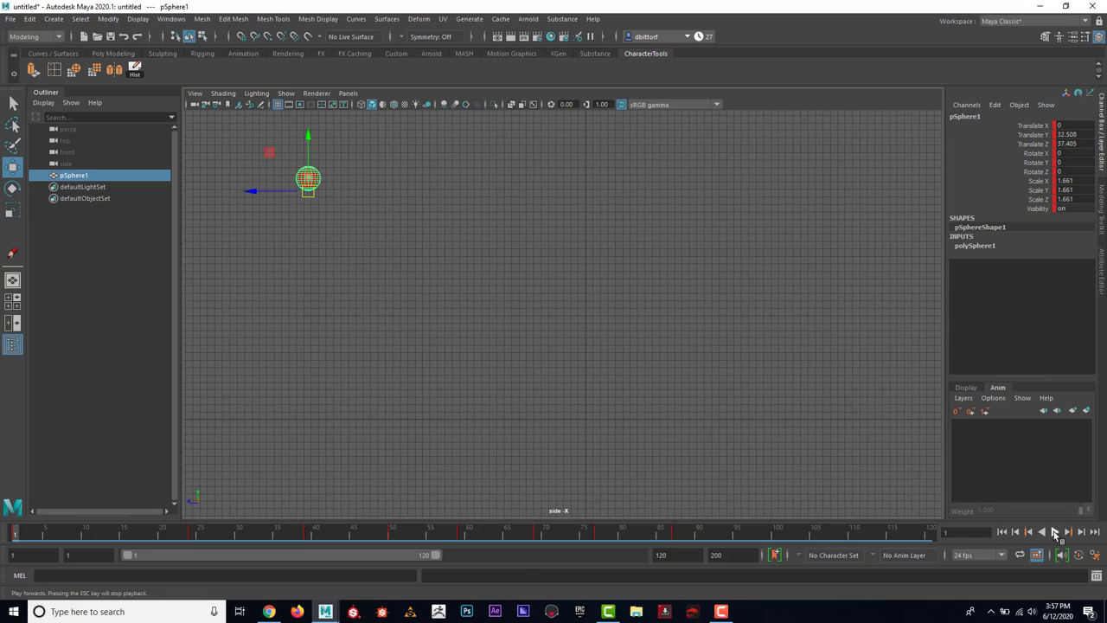
{"action": "left_click", "coordinate": [1056, 532]}
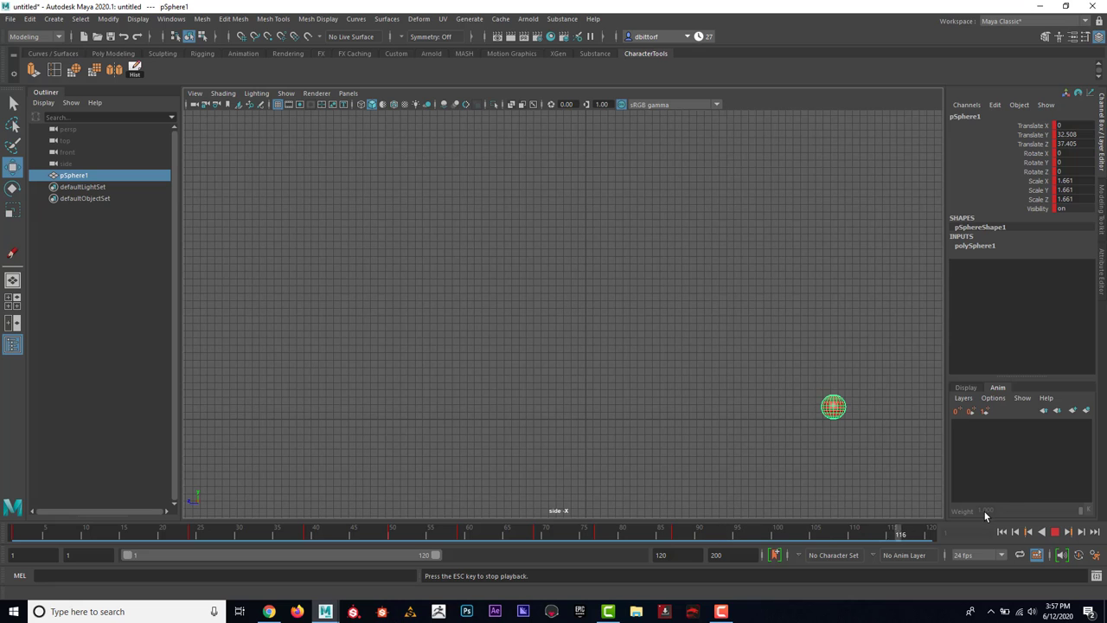
{"action": "left_click", "coordinate": [1055, 532]}
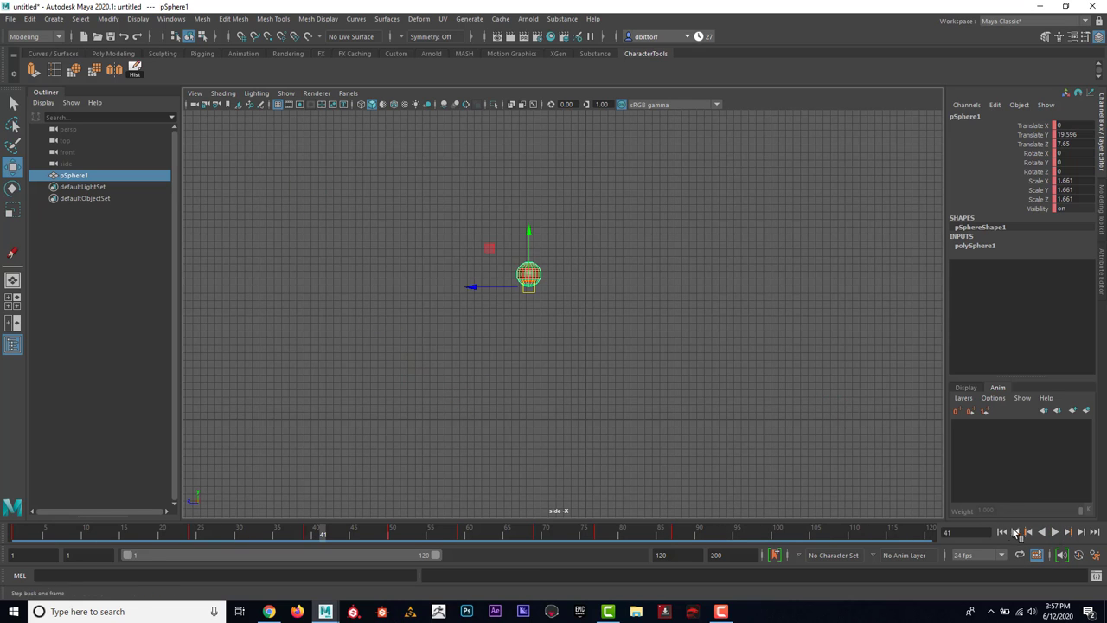
{"action": "left_click", "coordinate": [1001, 532]}
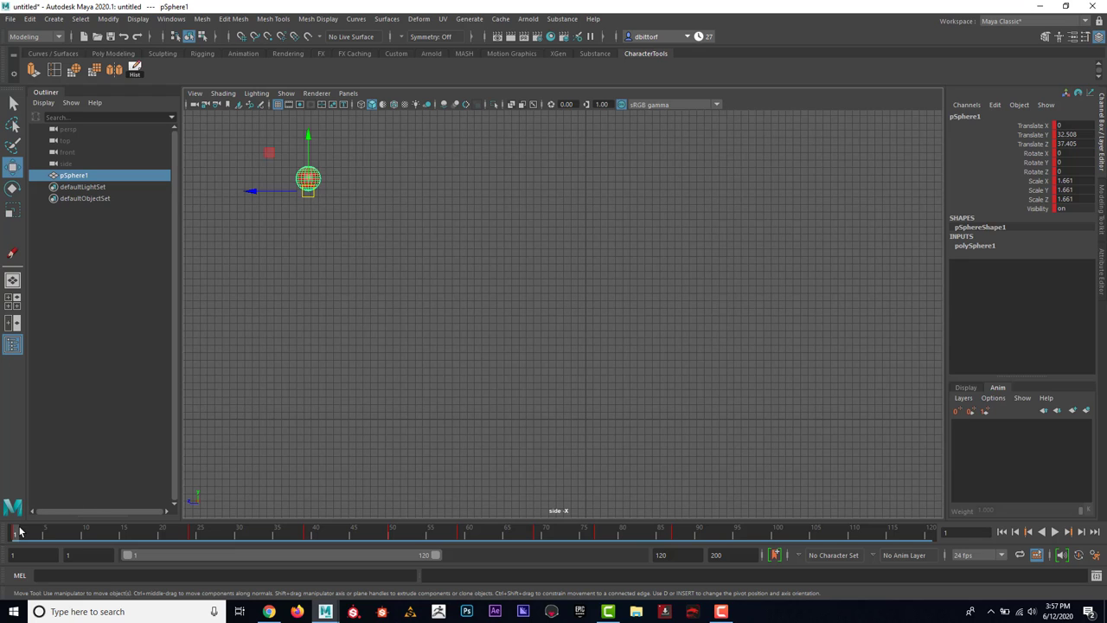
{"action": "left_click", "coordinate": [166, 21]}
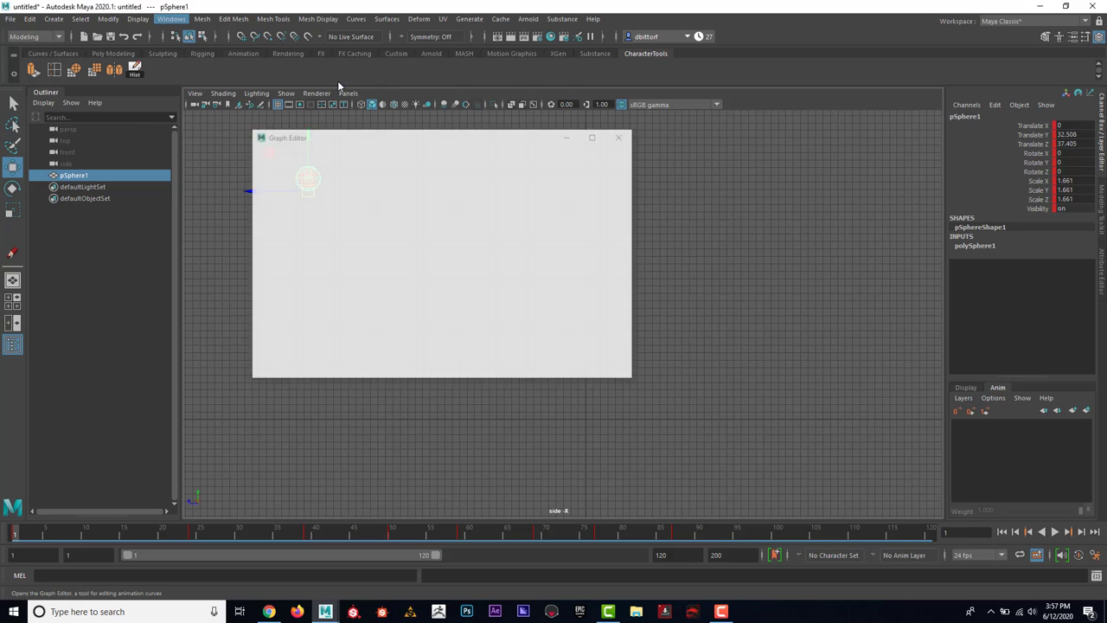
Step: Close the floating Graph Editor and switch to the Animation workspace, enlarging the curve panel
{"action": "left_click", "coordinate": [620, 137]}
{"action": "left_click", "coordinate": [1063, 23]}
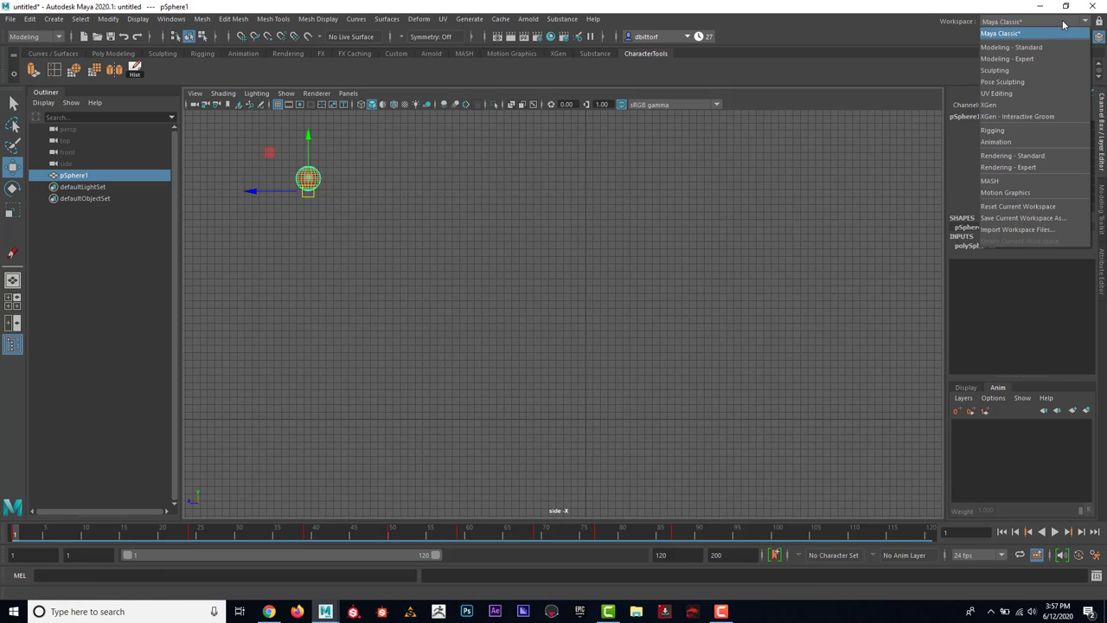
{"action": "left_click", "coordinate": [1032, 143]}
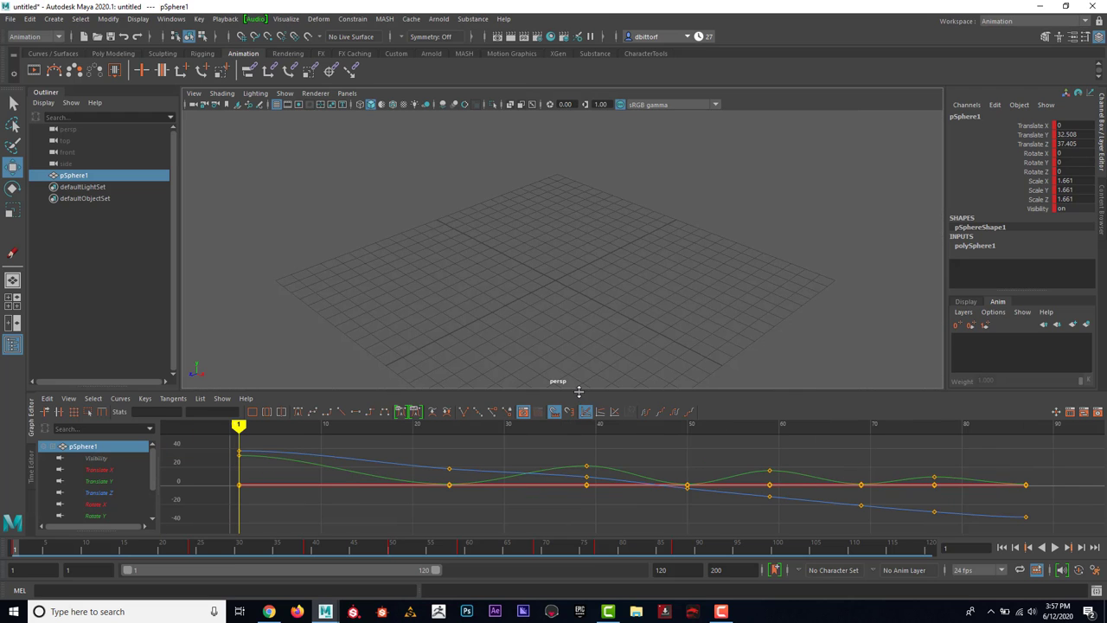
{"action": "left_click_drag", "start_coordinate": [579, 391], "coordinate": [579, 352]}
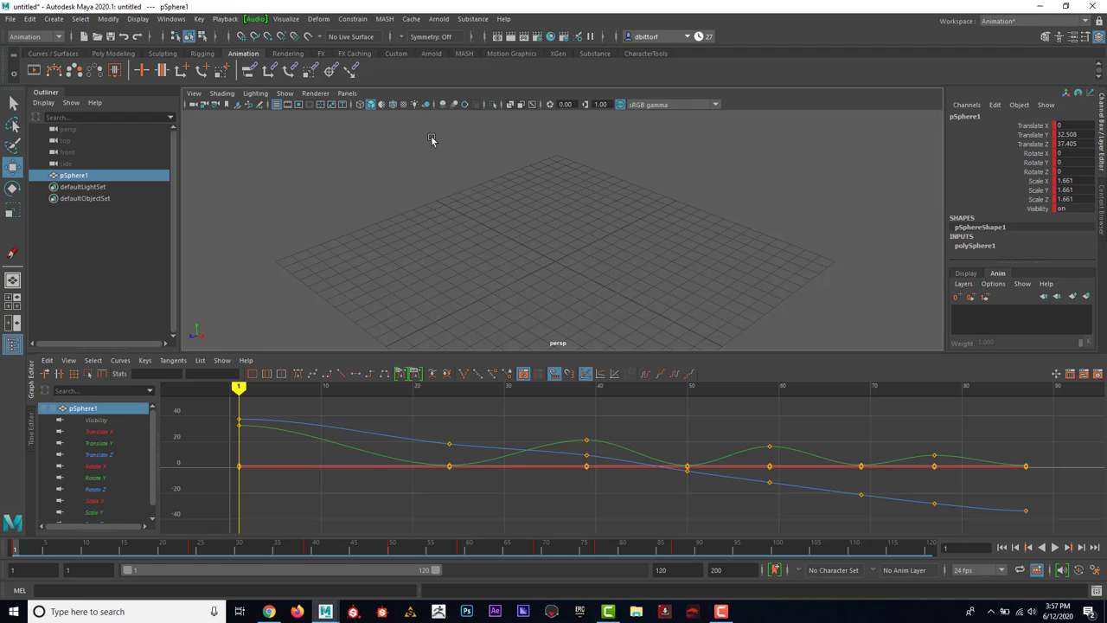
Step: Show the orthographic side view above the Graph Editor and give the curves more room
{"action": "left_click", "coordinate": [350, 97]}
{"action": "mouse_move", "coordinate": [370, 128]}
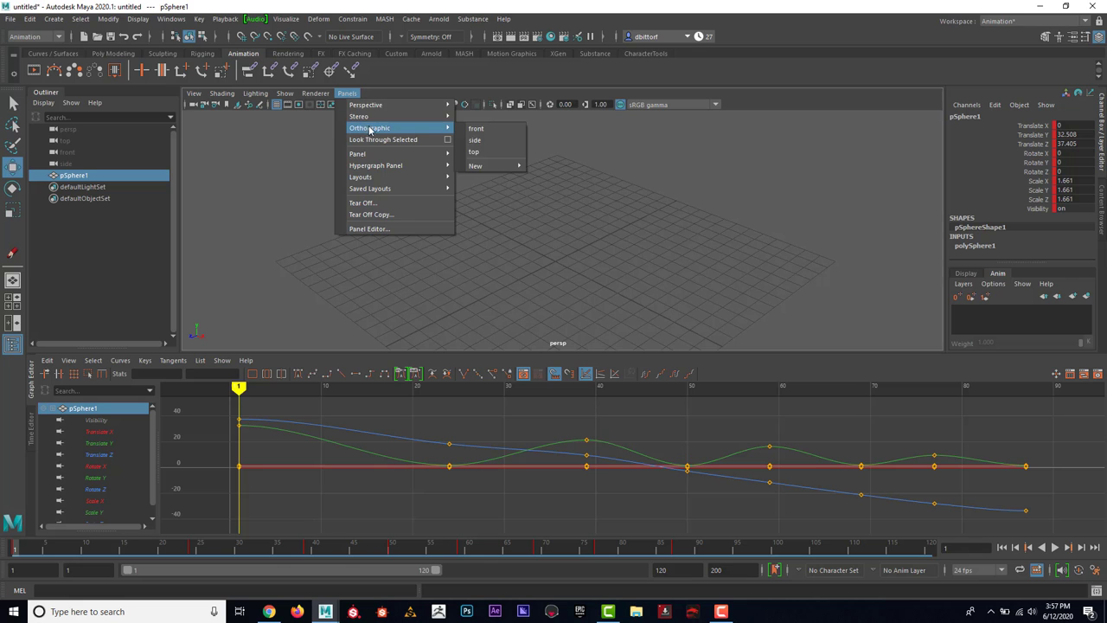
{"action": "left_click", "coordinate": [490, 140]}
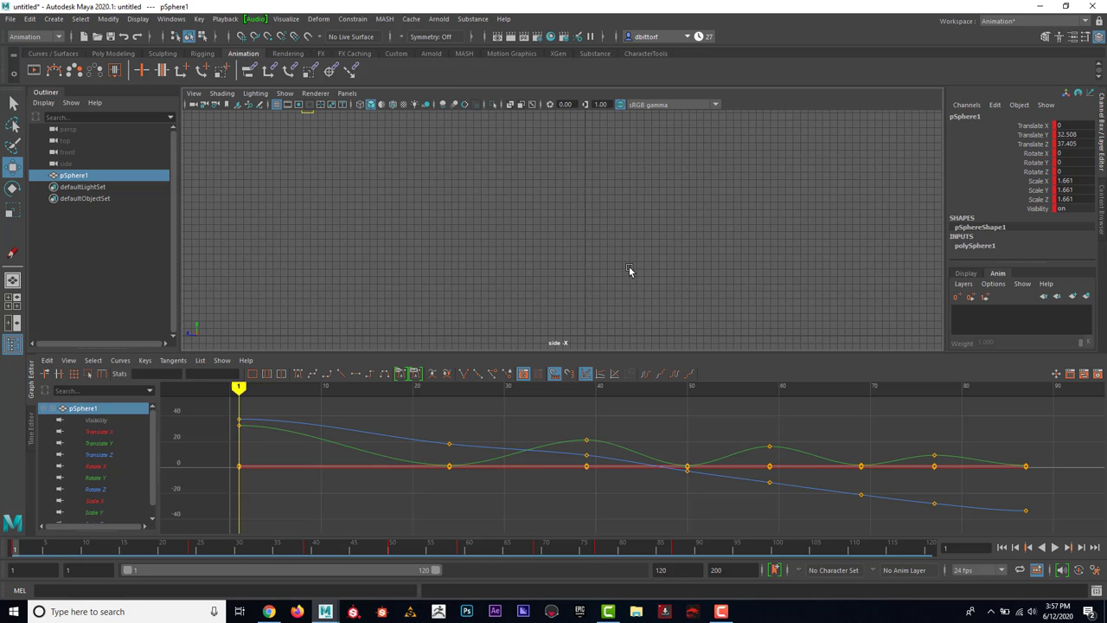
{"action": "scroll", "coordinate": [606, 264], "scroll_direction": "down", "scroll_amount": 3}
{"action": "scroll", "coordinate": [571, 228], "scroll_direction": "down", "scroll_amount": 3}
{"action": "scroll", "coordinate": [505, 250], "scroll_direction": "down", "scroll_amount": 2}
{"action": "scroll", "coordinate": [553, 268], "scroll_direction": "down", "scroll_amount": 1}
{"action": "scroll", "coordinate": [554, 268], "scroll_direction": "down", "scroll_amount": 1}
{"action": "left_click_drag", "start_coordinate": [543, 351], "coordinate": [545, 310]}
{"action": "scroll", "coordinate": [563, 393], "scroll_direction": "up", "scroll_amount": 2}
{"action": "scroll", "coordinate": [567, 402], "scroll_direction": "up", "scroll_amount": 2}
{"action": "scroll", "coordinate": [566, 403], "scroll_direction": "down", "scroll_amount": 3}
{"action": "scroll", "coordinate": [569, 398], "scroll_direction": "up", "scroll_amount": 1}
{"action": "scroll", "coordinate": [571, 394], "scroll_direction": "down", "scroll_amount": 1}
{"action": "scroll", "coordinate": [571, 395], "scroll_direction": "up", "scroll_amount": 1}
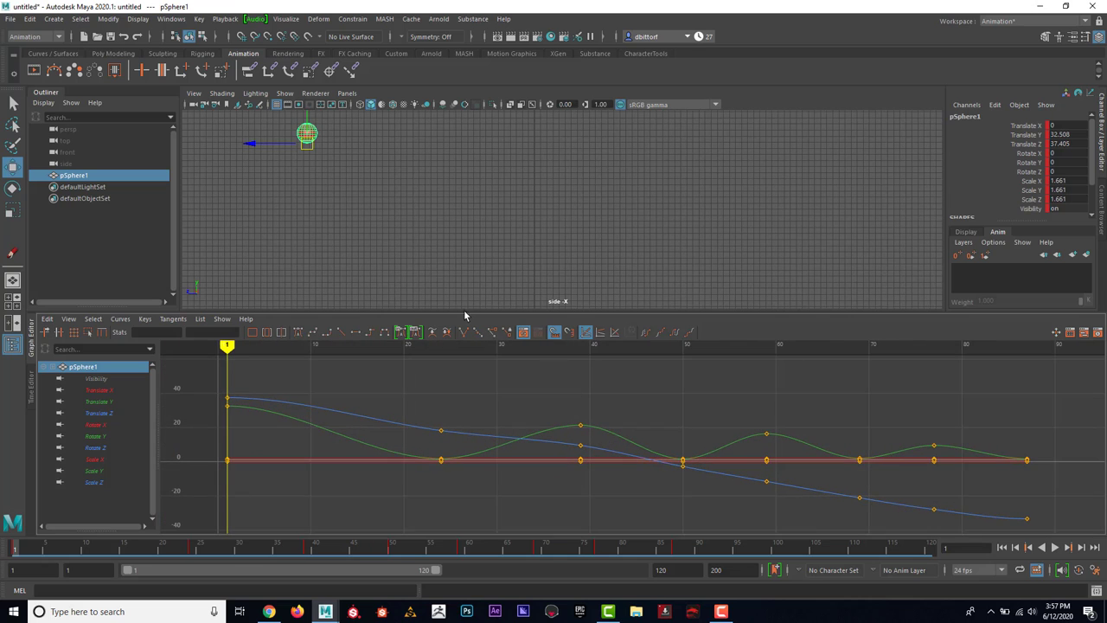
Step: Isolate the Translate Y curve in the Graph Editor and play and scrub the bounce
{"action": "left_click", "coordinate": [95, 403]}
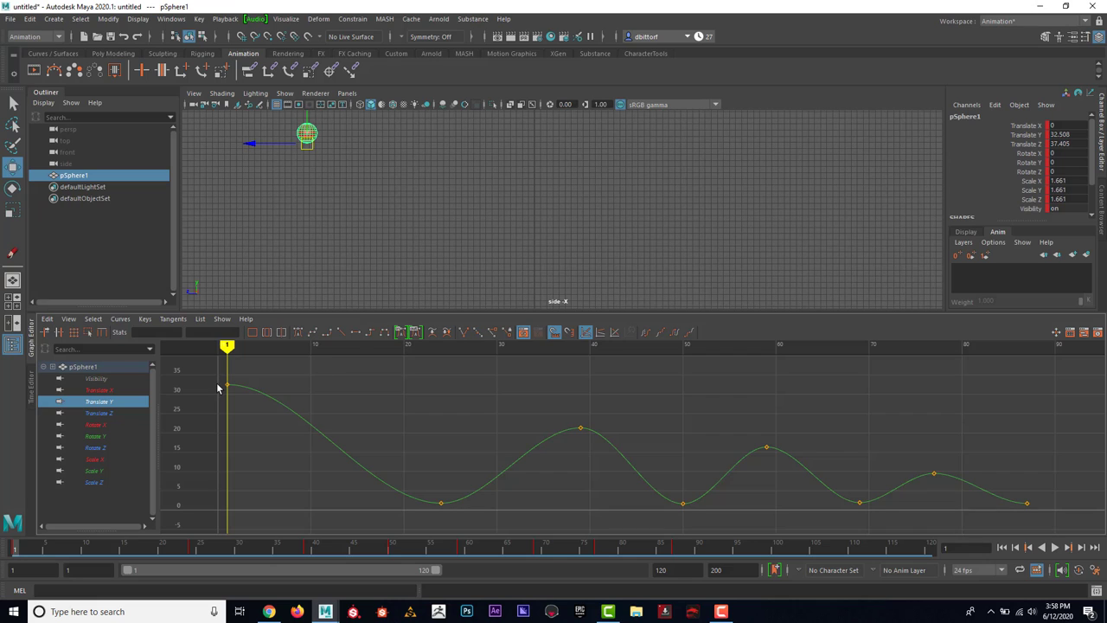
{"action": "key", "text": "alt+v"}
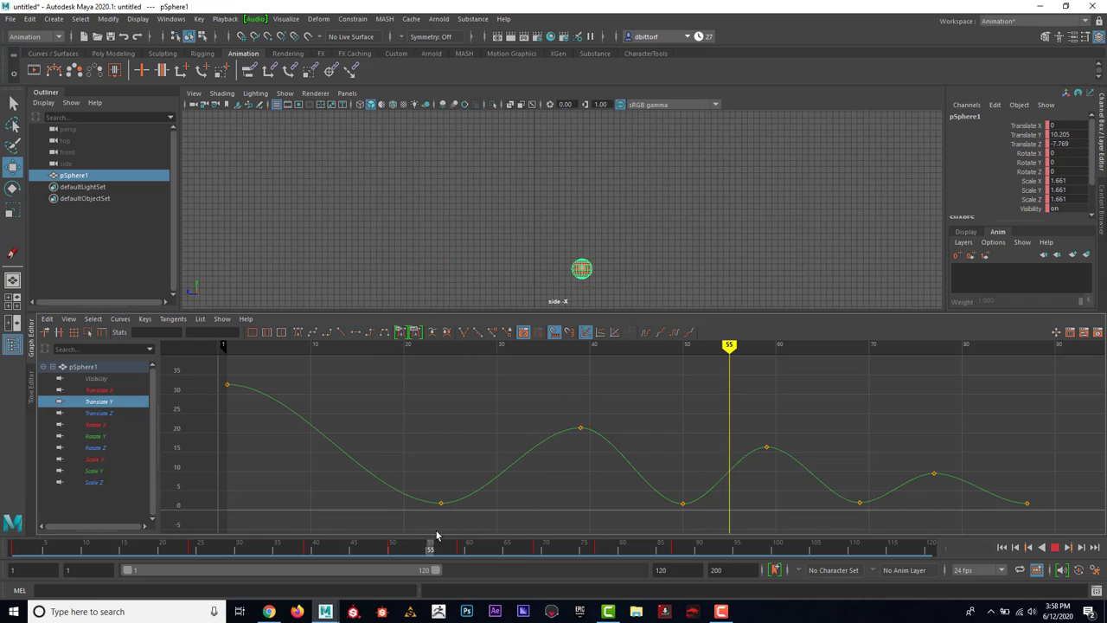
{"action": "mouse_move", "coordinate": [585, 558]}
{"action": "left_mouse_down"}
{"action": "mouse_move", "coordinate": [412, 542]}
{"action": "mouse_move", "coordinate": [19, 475]}
{"action": "left_mouse_up"}
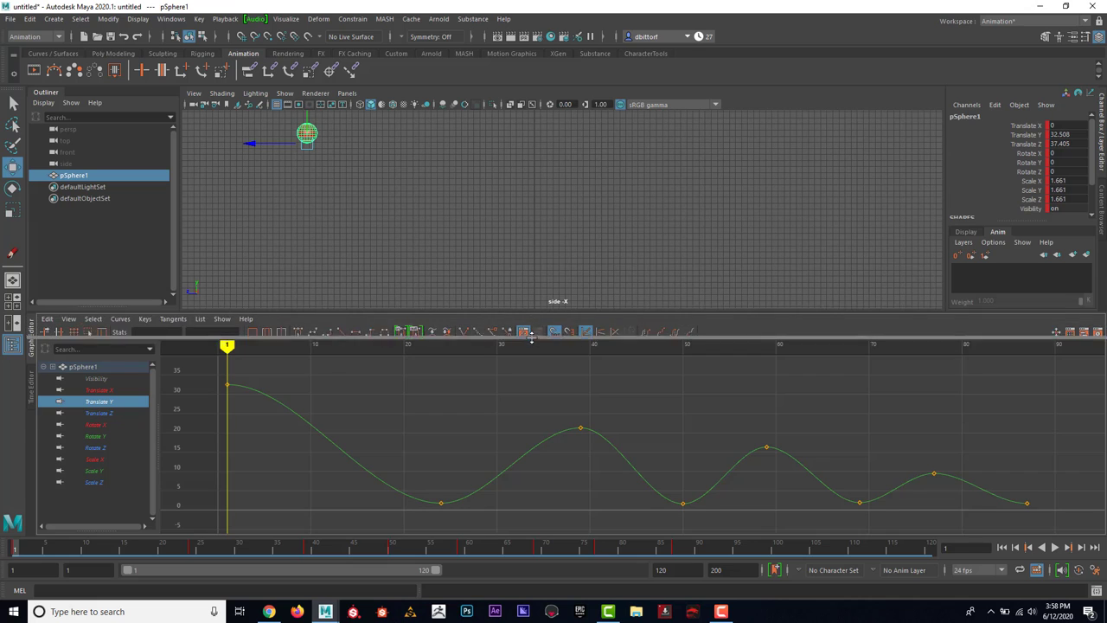
{"action": "left_click_drag", "start_coordinate": [532, 311], "coordinate": [532, 338]}
Step: Inspect the Translate X and Z curves, then reselect Translate Y and frame the sphere
{"action": "left_click", "coordinate": [117, 421]}
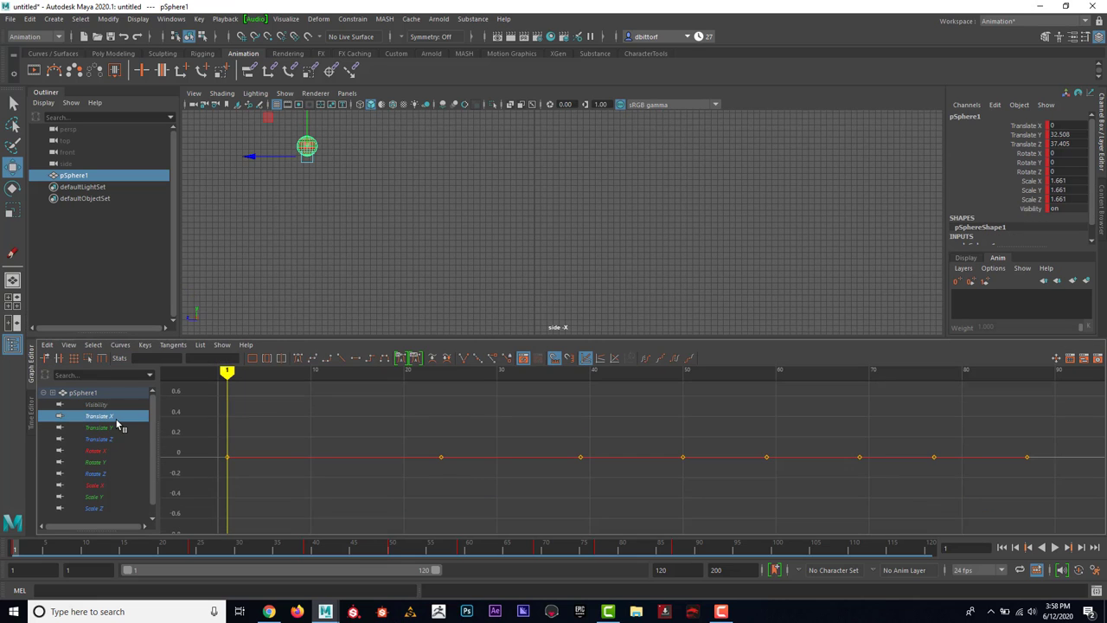
{"action": "left_click", "coordinate": [113, 439]}
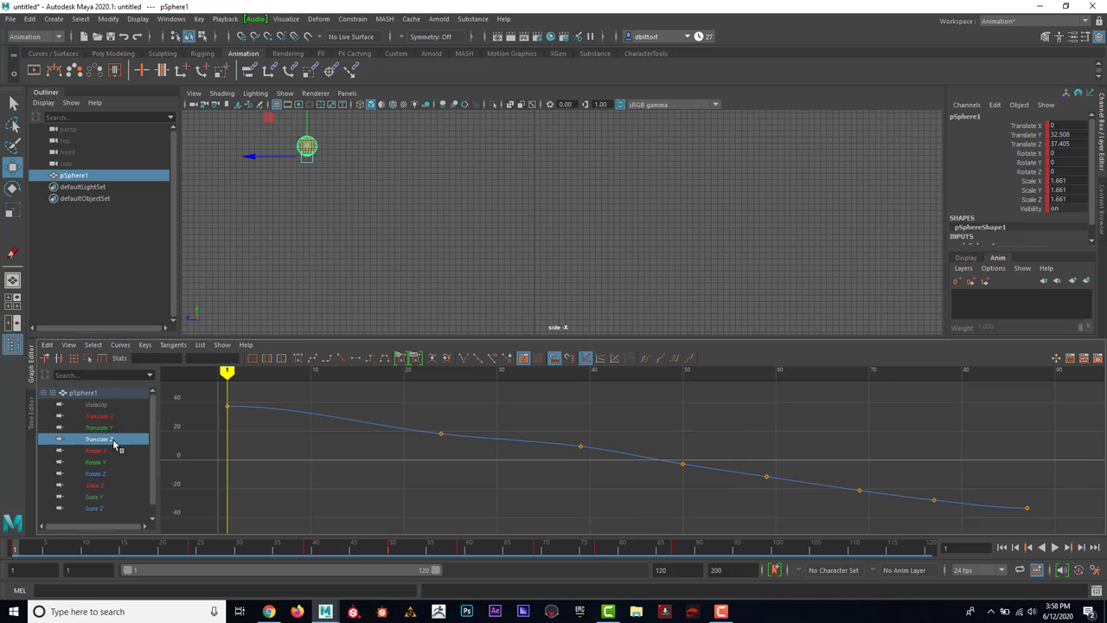
{"action": "mouse_move", "coordinate": [25, 552]}
{"action": "left_mouse_down"}
{"action": "mouse_move", "coordinate": [201, 551]}
{"action": "mouse_move", "coordinate": [655, 591]}
{"action": "mouse_move", "coordinate": [7, 498]}
{"action": "left_mouse_up"}
{"action": "left_click", "coordinate": [95, 427]}
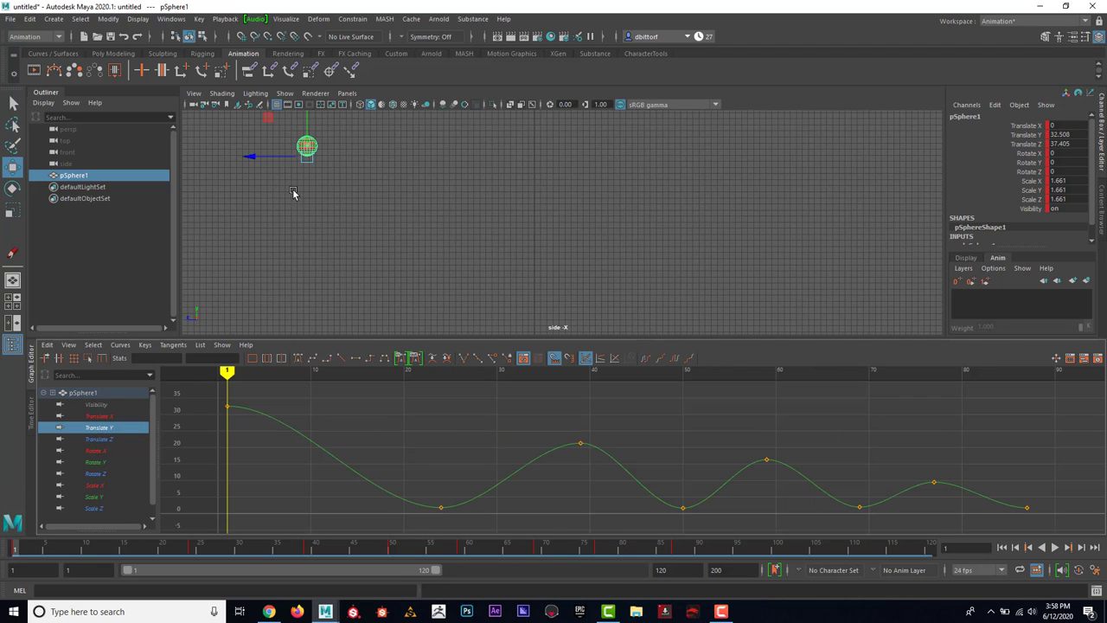
{"action": "key", "text": "f"}
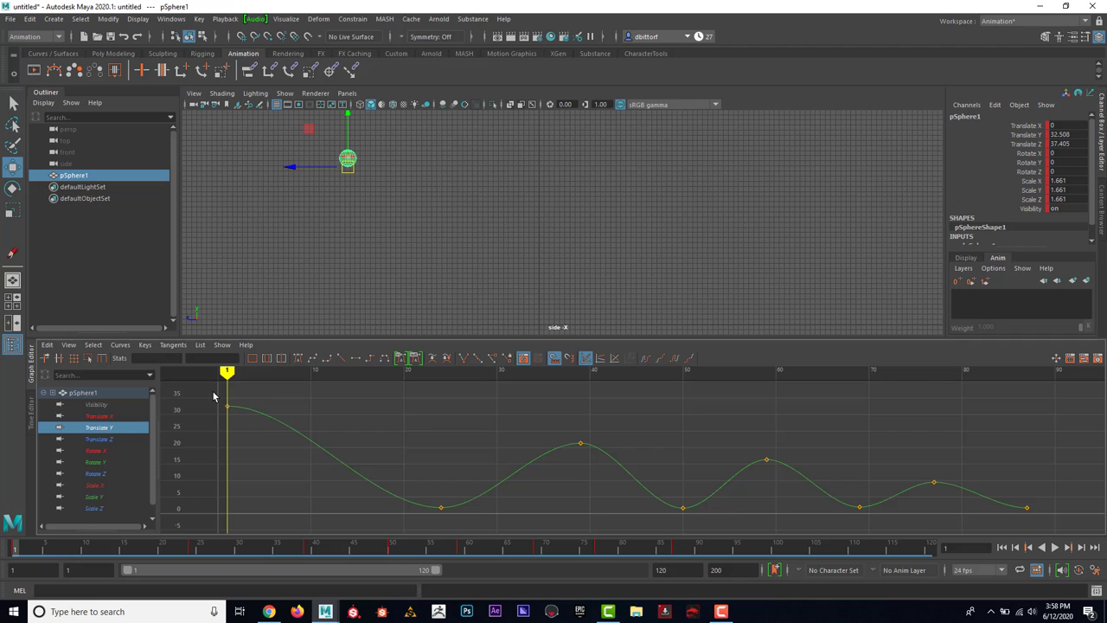
Step: Select all Translate Y keys, give them linear tangents, and play back the sharper bounces
{"action": "left_click_drag", "start_coordinate": [280, 429], "coordinate": [1037, 528]}
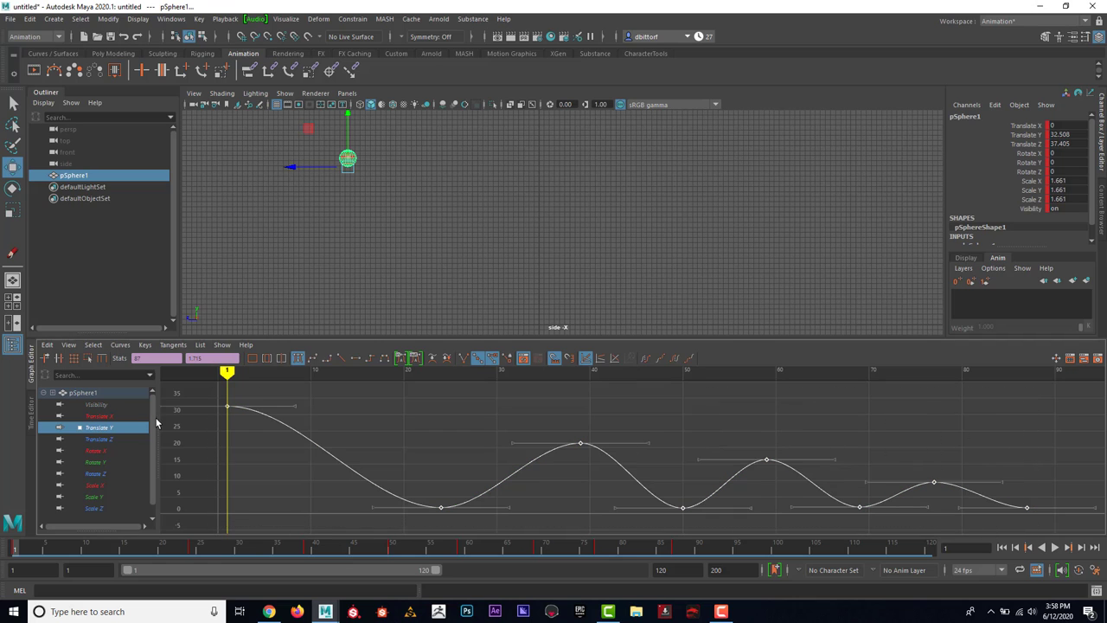
{"action": "left_click_drag", "start_coordinate": [111, 416], "coordinate": [111, 438]}
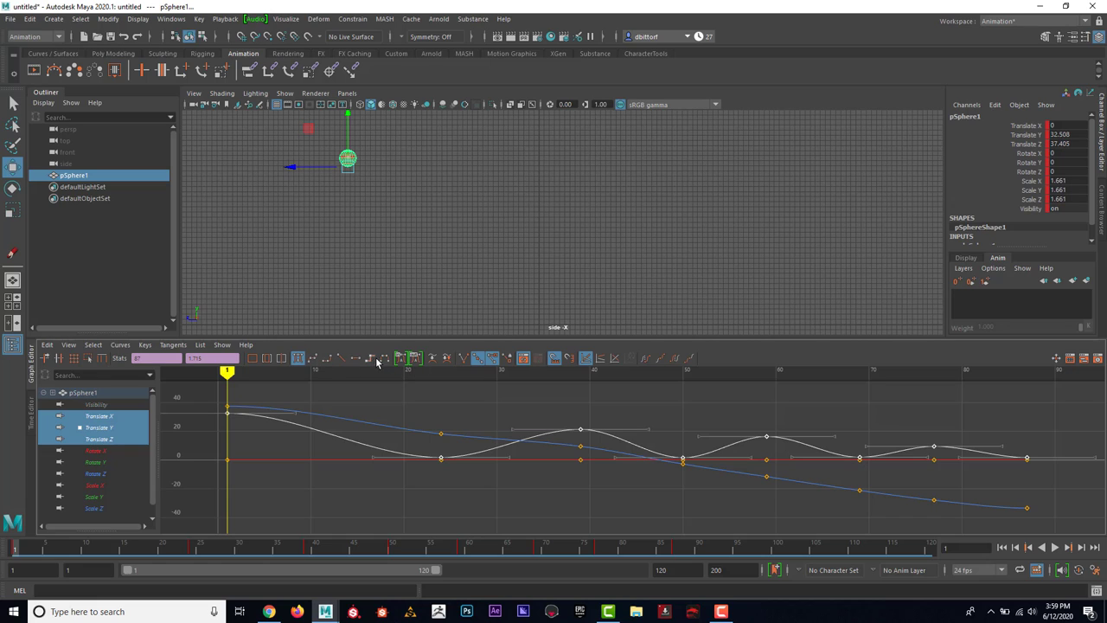
{"action": "left_click", "coordinate": [341, 359]}
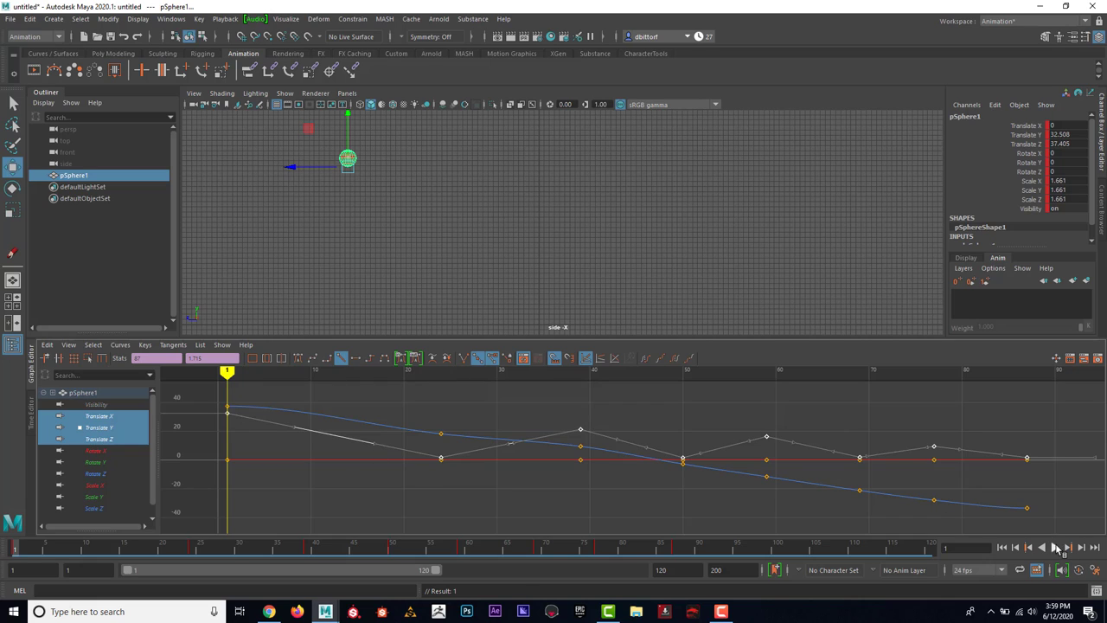
{"action": "left_click", "coordinate": [1056, 548]}
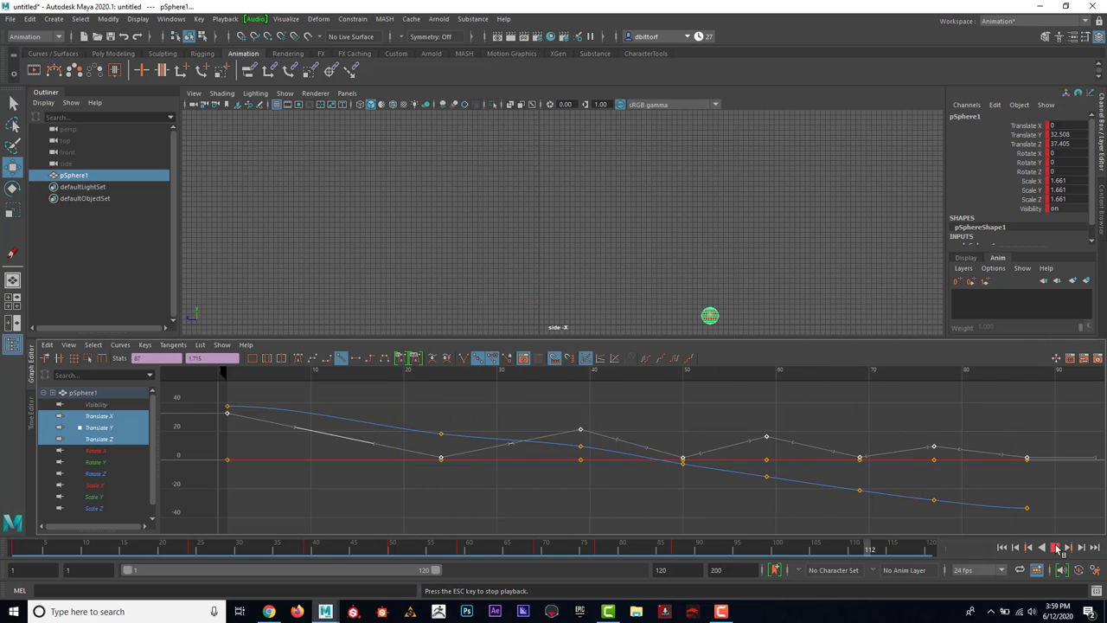
Step: Delete the middle Translate Z keys, make the remaining two linear, and play back
{"action": "left_click", "coordinate": [1055, 548]}
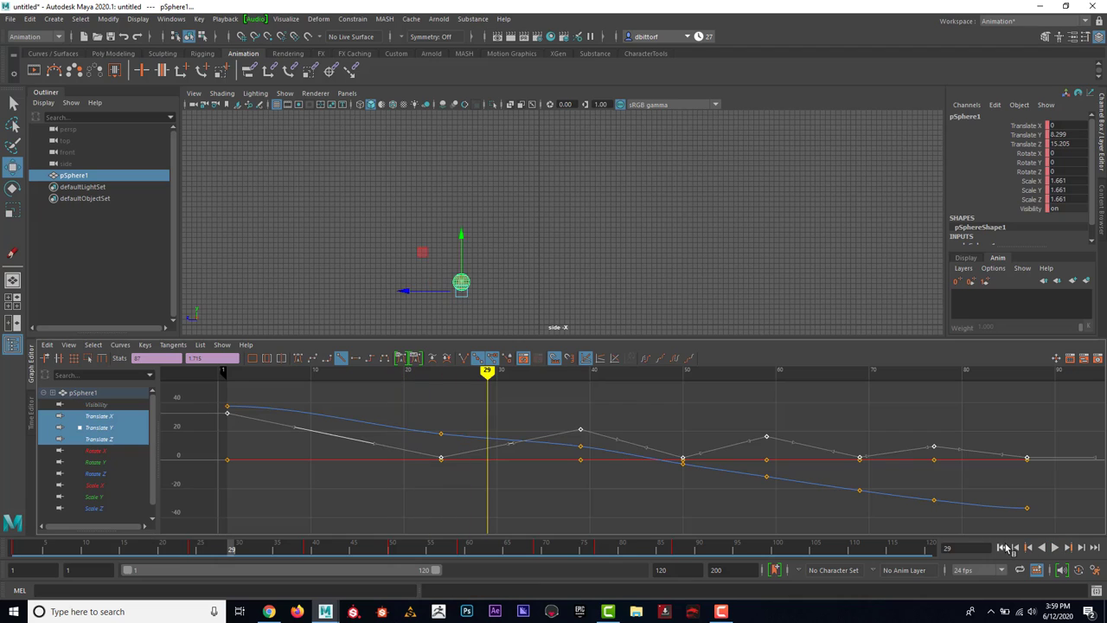
{"action": "left_click", "coordinate": [1004, 547]}
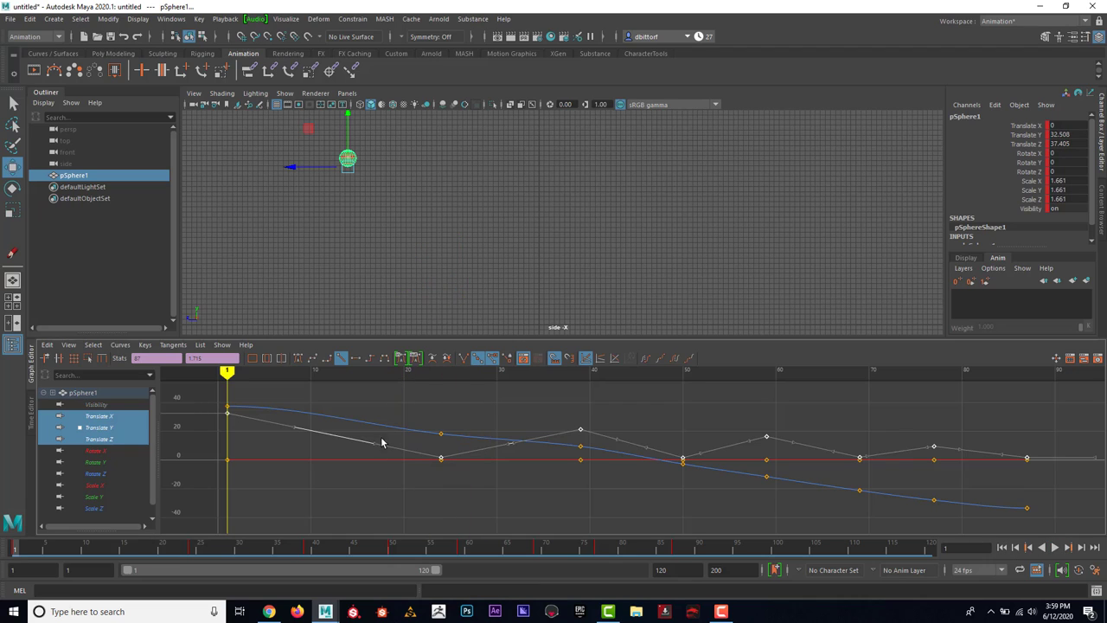
{"action": "left_click", "coordinate": [108, 435]}
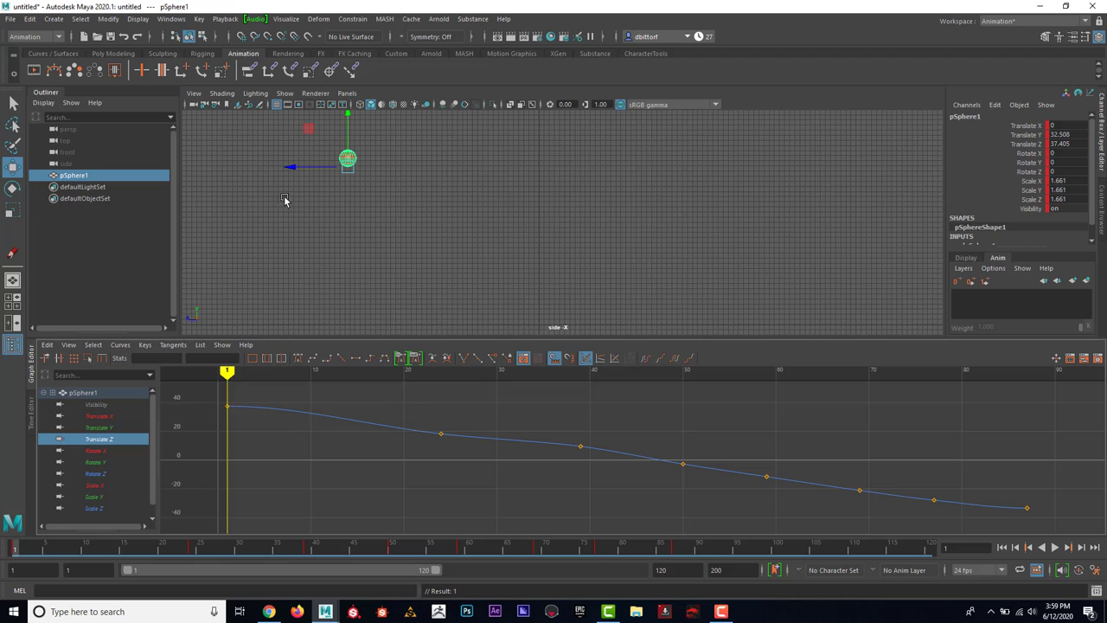
{"action": "mouse_move", "coordinate": [471, 449]}
{"action": "left_mouse_down"}
{"action": "mouse_move", "coordinate": [759, 514]}
{"action": "mouse_move", "coordinate": [943, 524]}
{"action": "left_mouse_up"}
{"action": "key", "text": "Delete"}
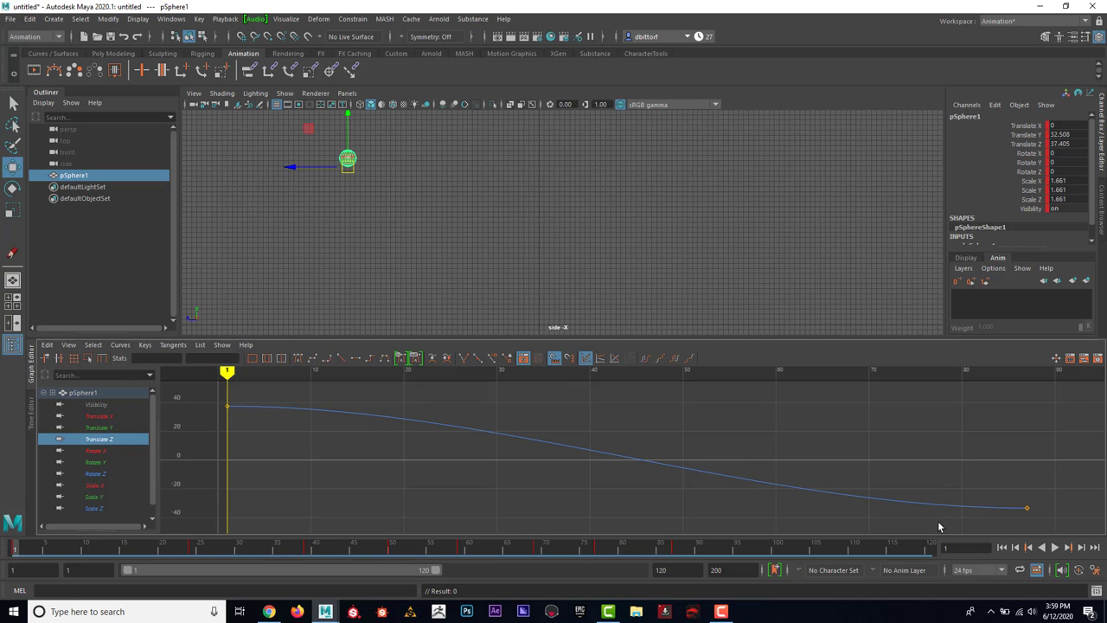
{"action": "left_click", "coordinate": [341, 359]}
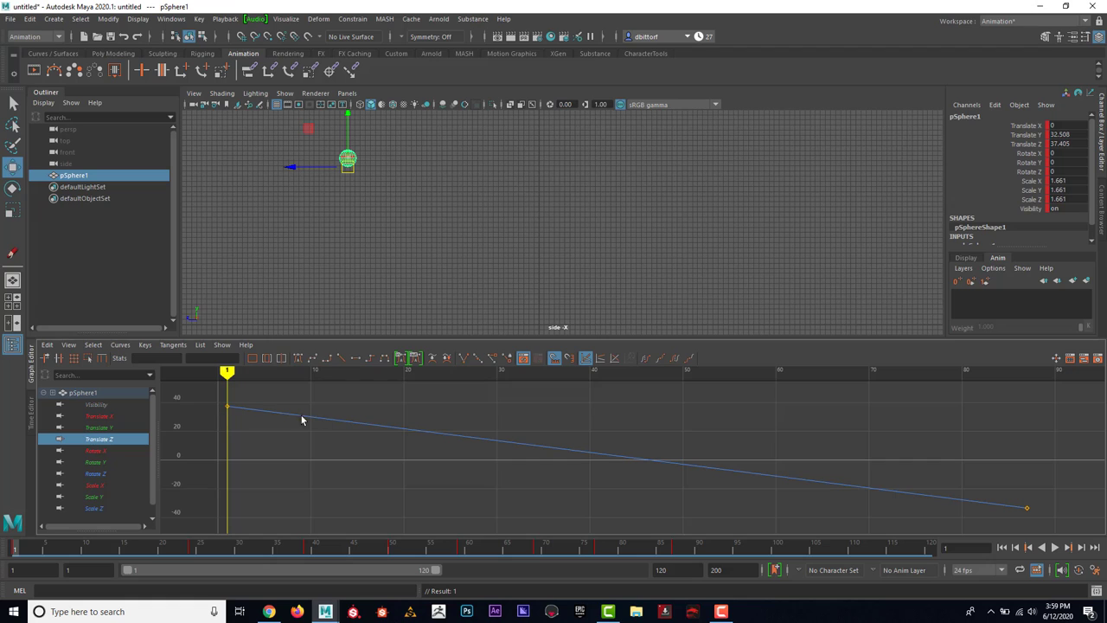
{"action": "left_click", "coordinate": [1054, 547]}
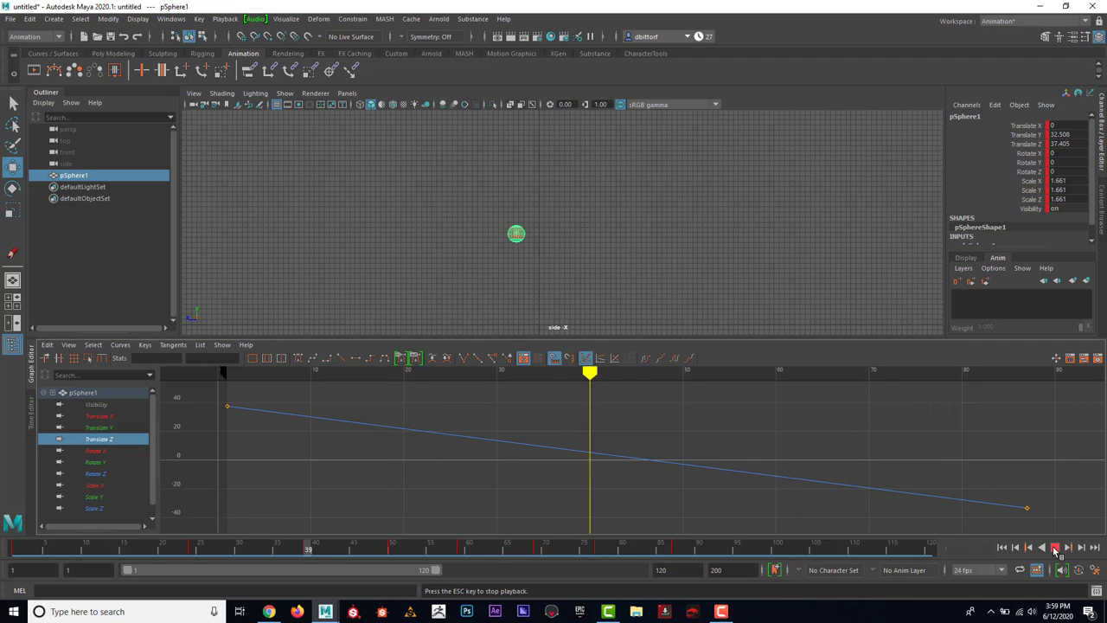
Step: Give every Translate Y key spline tangents, then replay the bounce from frame 1
{"action": "left_click", "coordinate": [1055, 549]}
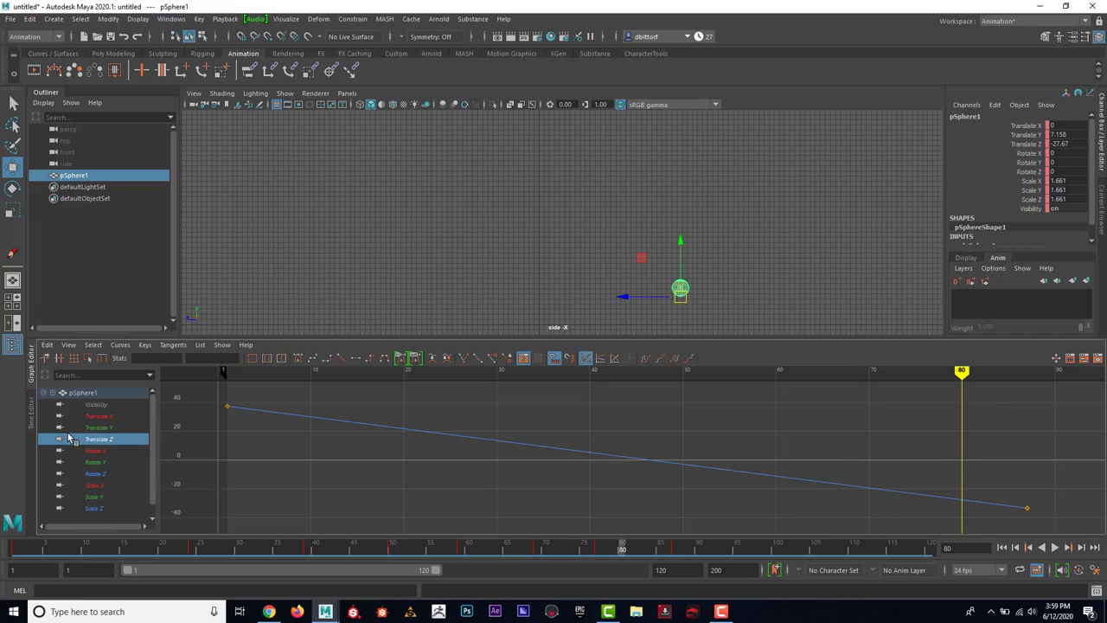
{"action": "left_click", "coordinate": [98, 428]}
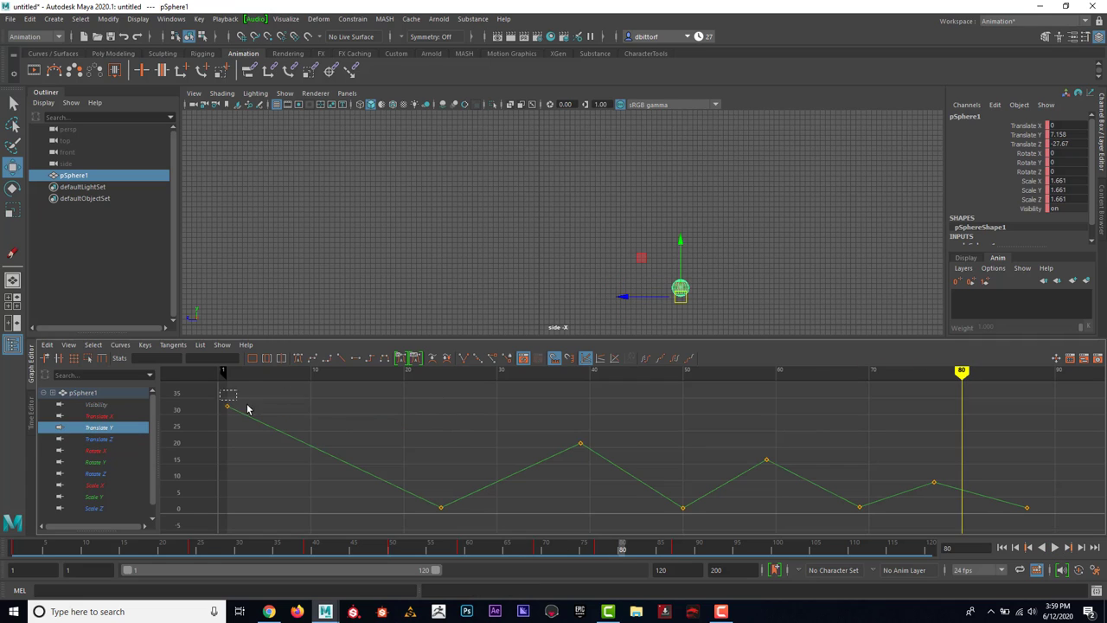
{"action": "left_click_drag", "start_coordinate": [257, 414], "coordinate": [1042, 532]}
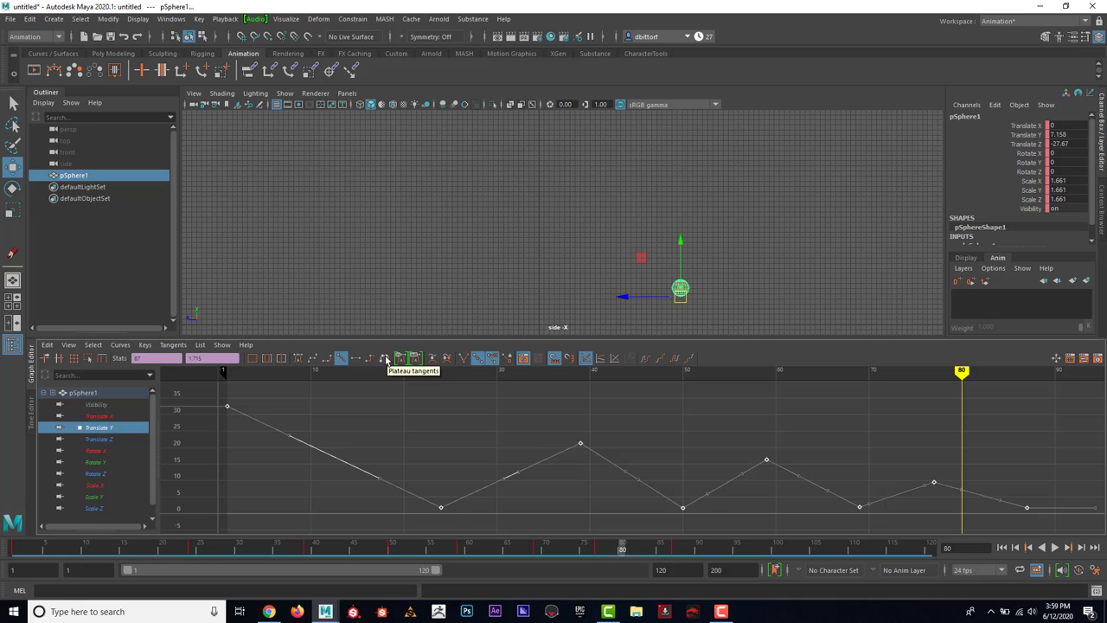
{"action": "left_click", "coordinate": [314, 358]}
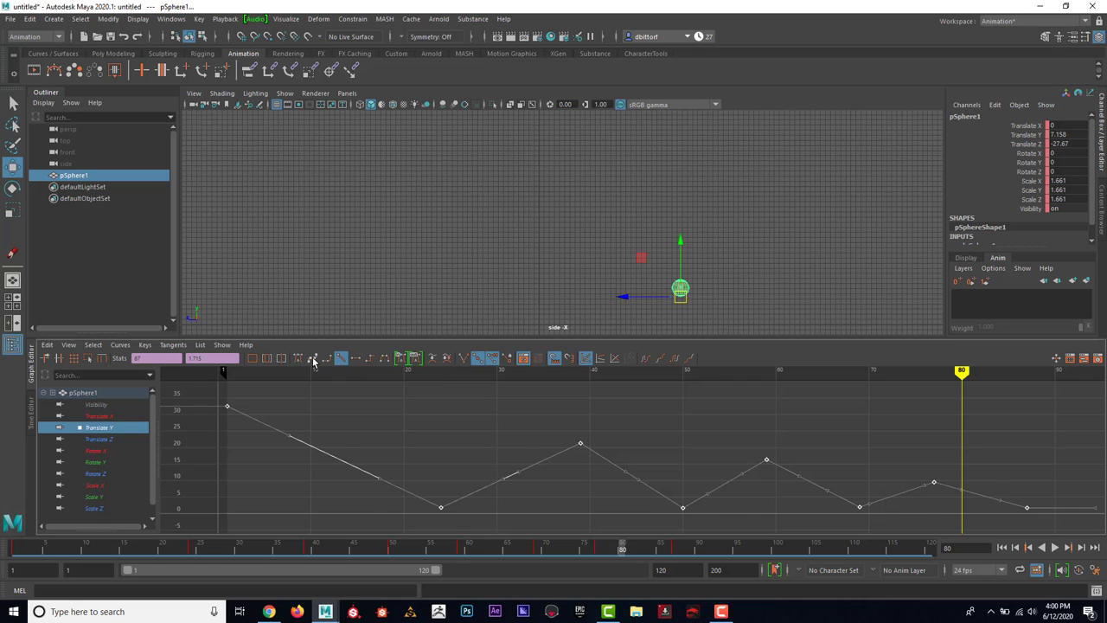
{"action": "left_click", "coordinate": [218, 460]}
{"action": "left_click", "coordinate": [1004, 547]}
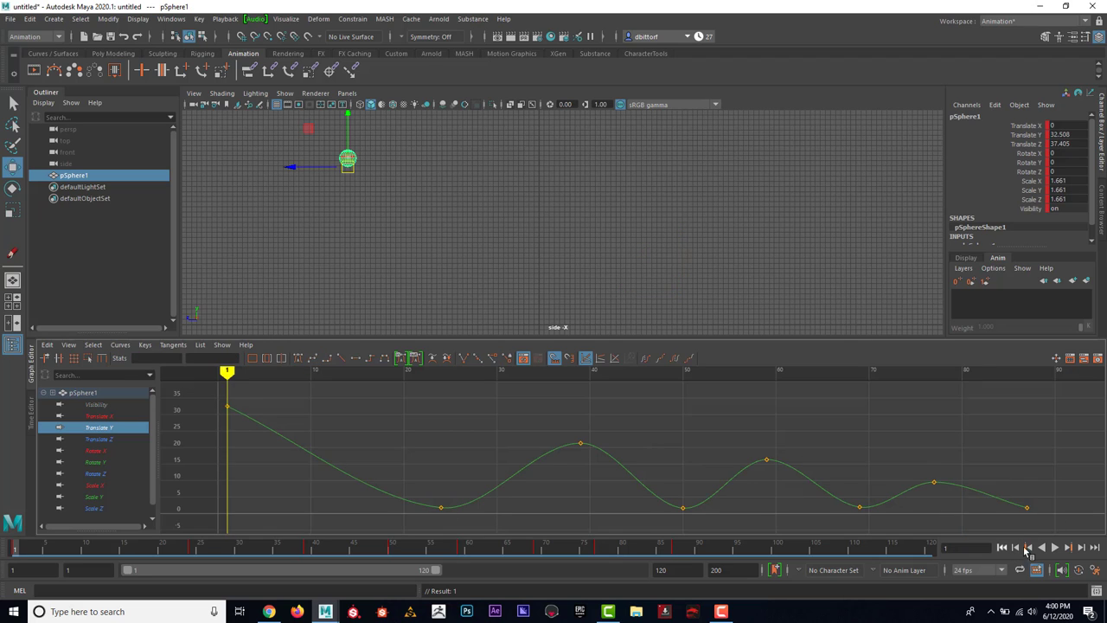
{"action": "left_click", "coordinate": [1056, 548]}
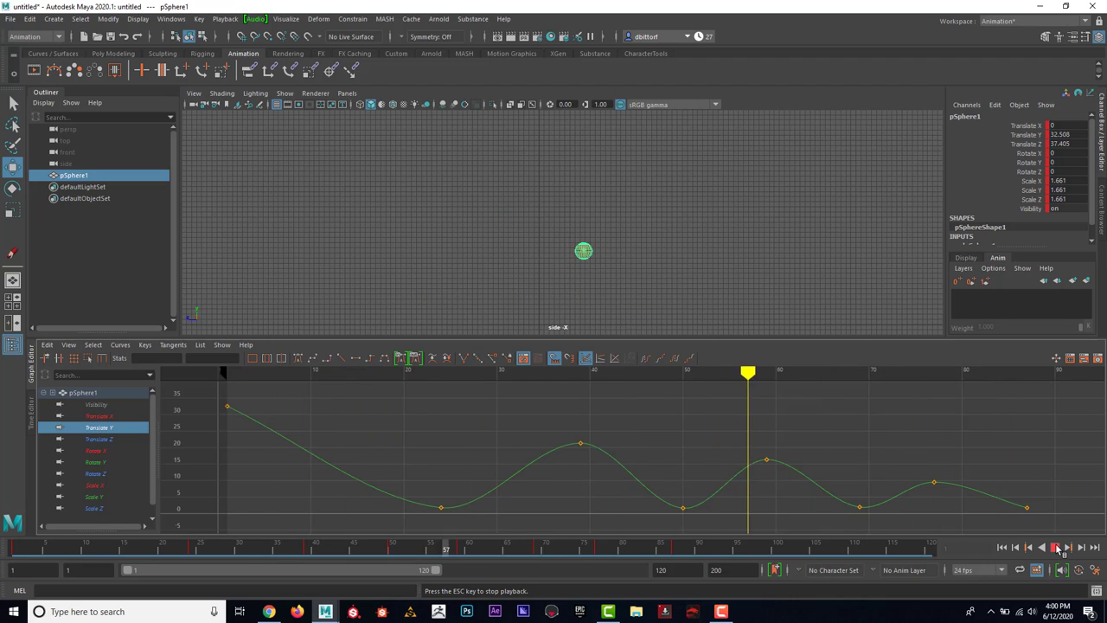
{"action": "key", "text": "Escape"}
{"action": "mouse_move", "coordinate": [20, 549]}
{"action": "left_mouse_down"}
{"action": "mouse_move", "coordinate": [205, 553]}
{"action": "mouse_move", "coordinate": [17, 549]}
{"action": "left_mouse_up"}
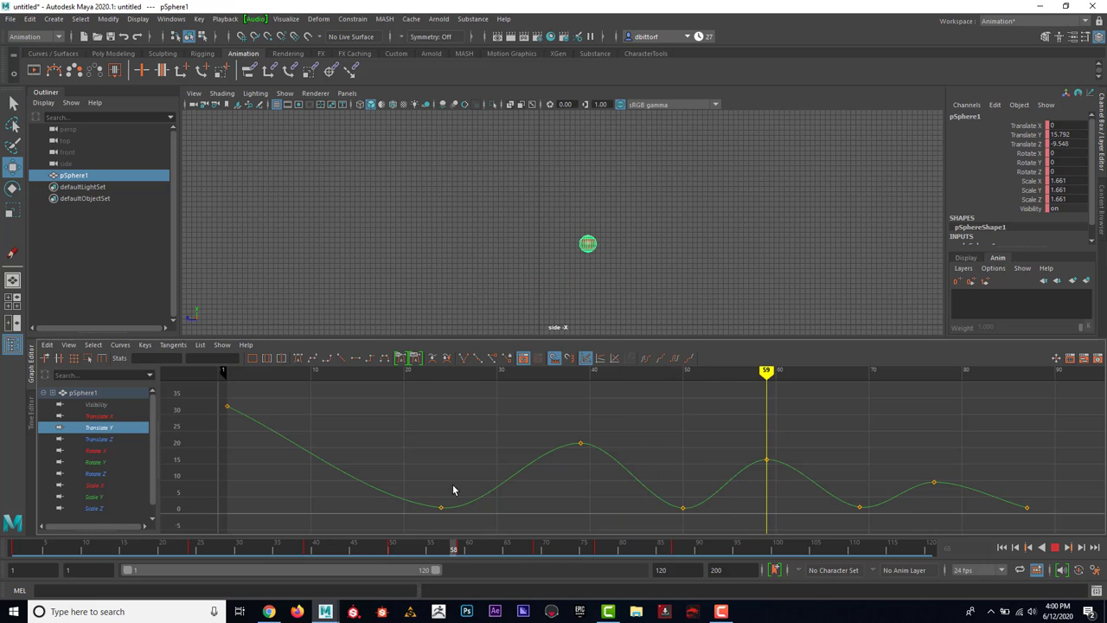
{"action": "left_click_drag", "start_coordinate": [453, 490], "coordinate": [30, 410]}
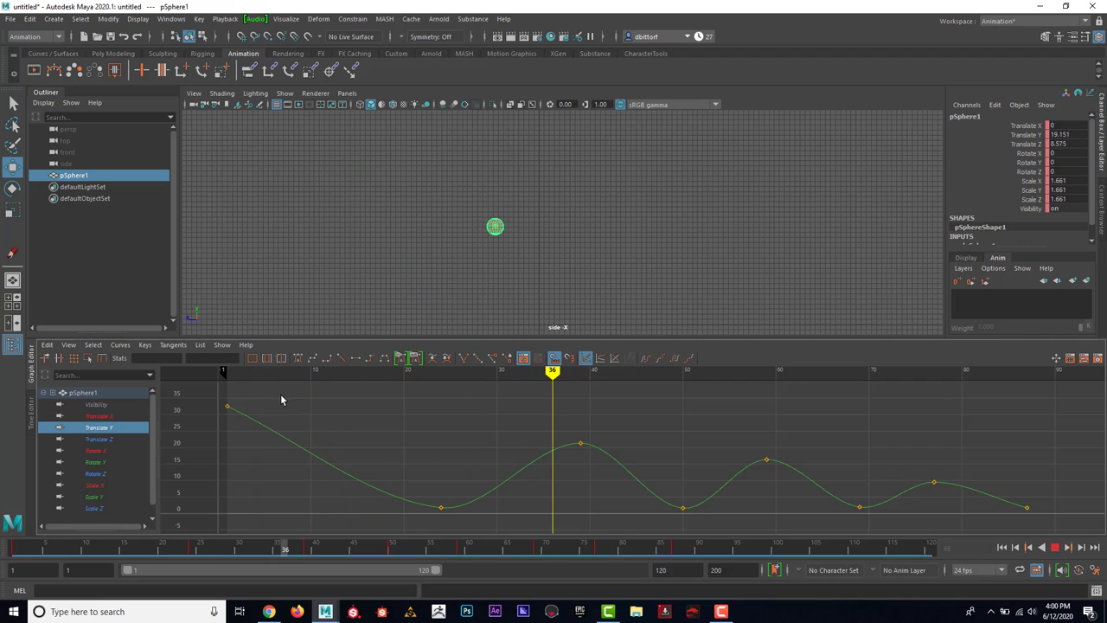
{"action": "left_click_drag", "start_coordinate": [277, 400], "coordinate": [255, 406]}
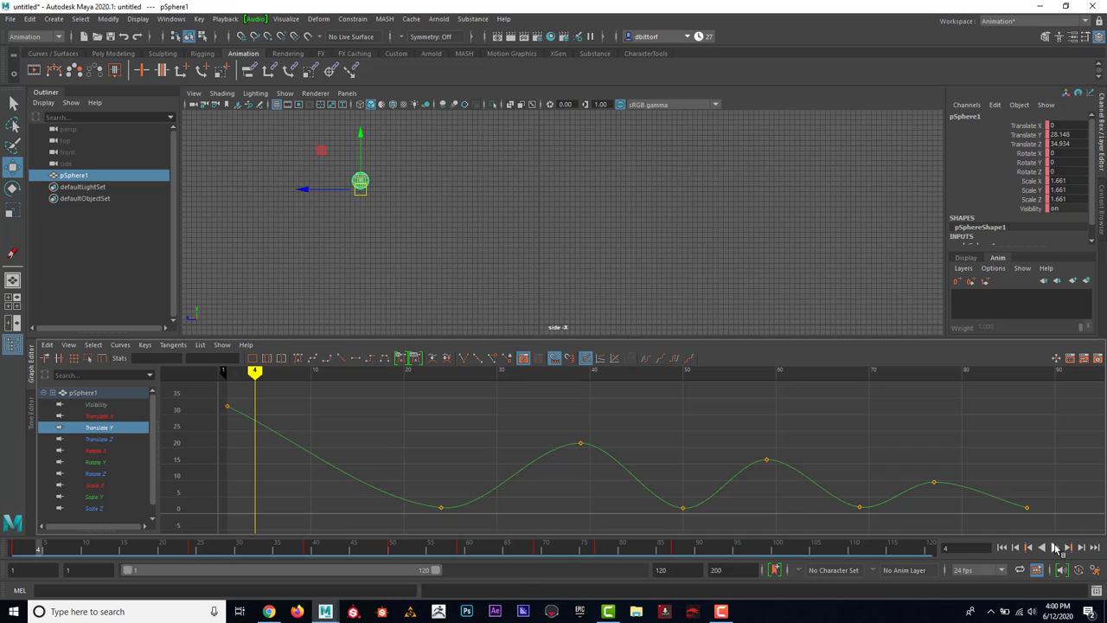
{"action": "left_click", "coordinate": [1055, 548]}
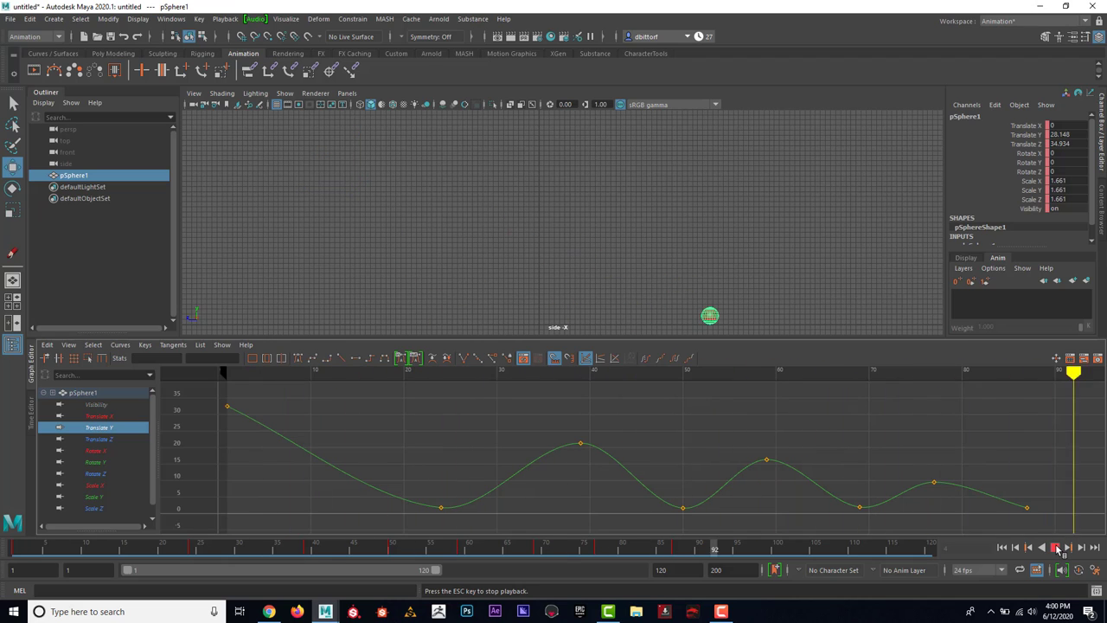
Step: Break the first ground-contact key into a sharp V and flatten the frame-1 key's tangent
{"action": "left_click", "coordinate": [1003, 548]}
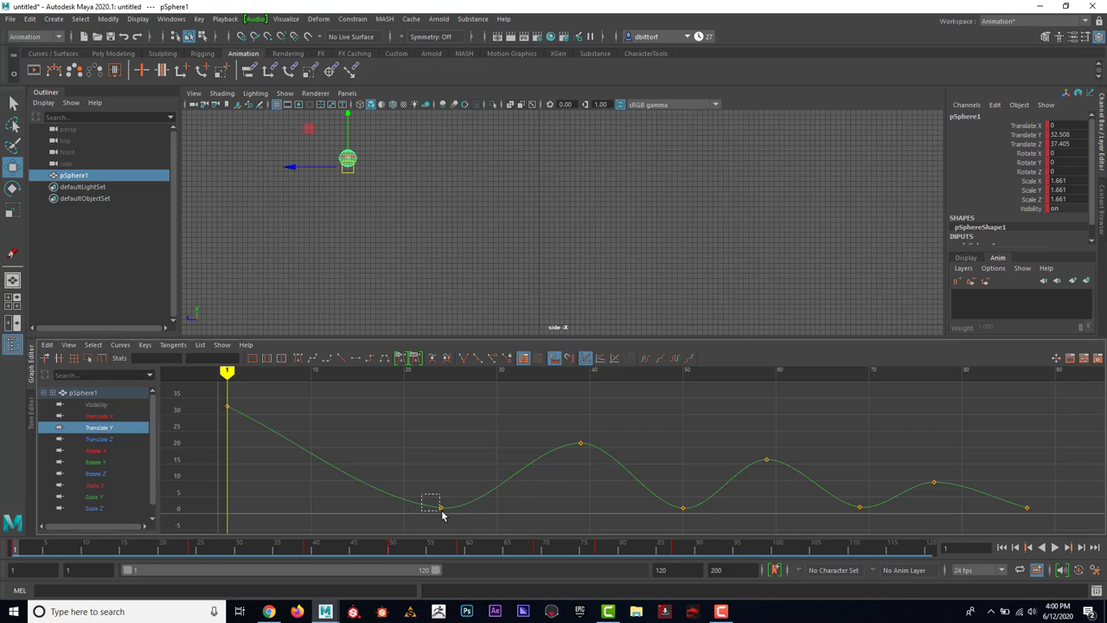
{"action": "left_click_drag", "start_coordinate": [441, 516], "coordinate": [456, 519]}
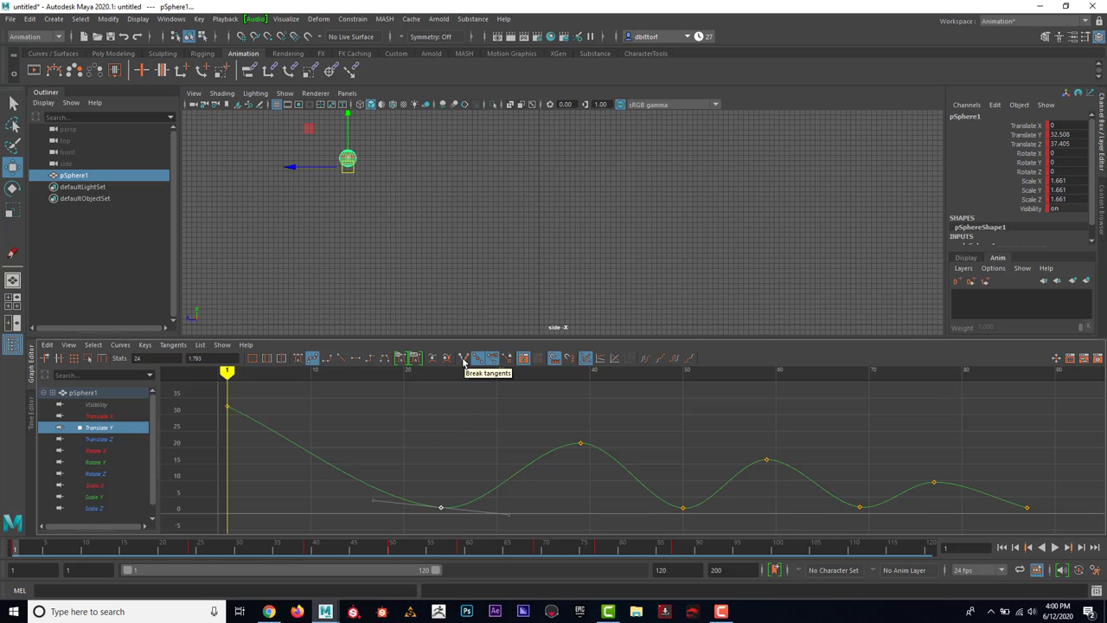
{"action": "left_click", "coordinate": [463, 361]}
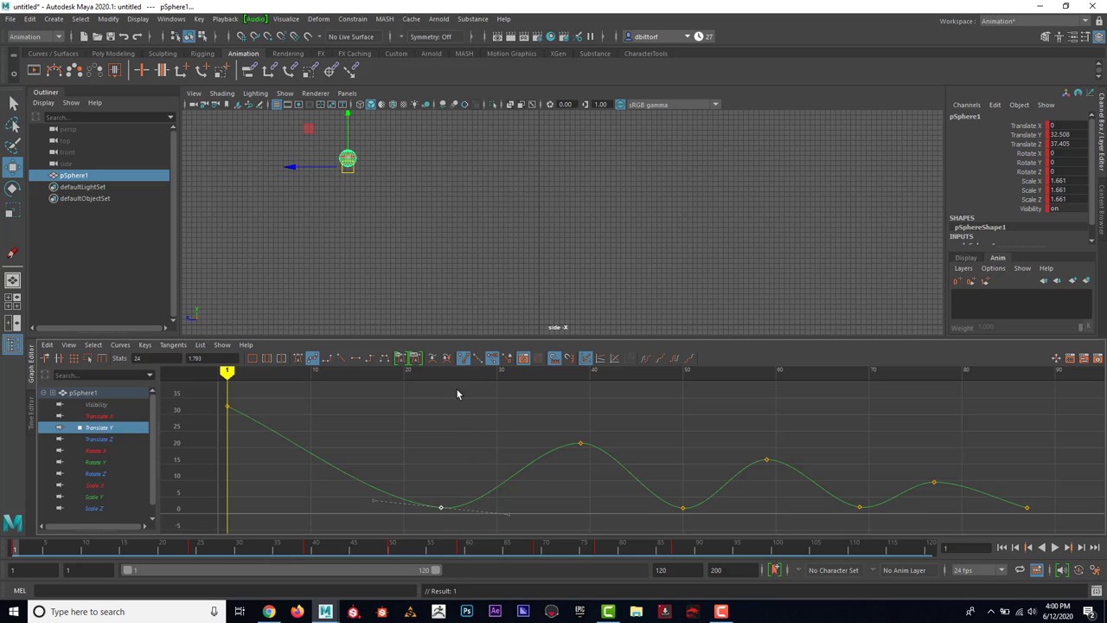
{"action": "left_click_drag", "start_coordinate": [373, 499], "coordinate": [396, 456]}
{"action": "left_click", "coordinate": [227, 406]}
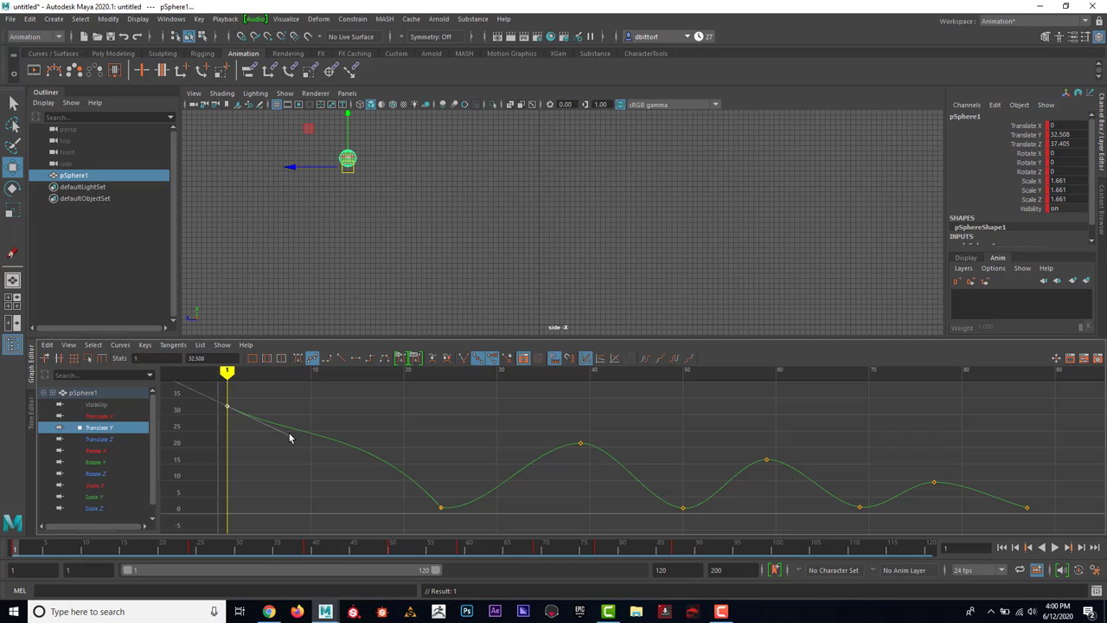
{"action": "left_click_drag", "start_coordinate": [290, 438], "coordinate": [294, 411]}
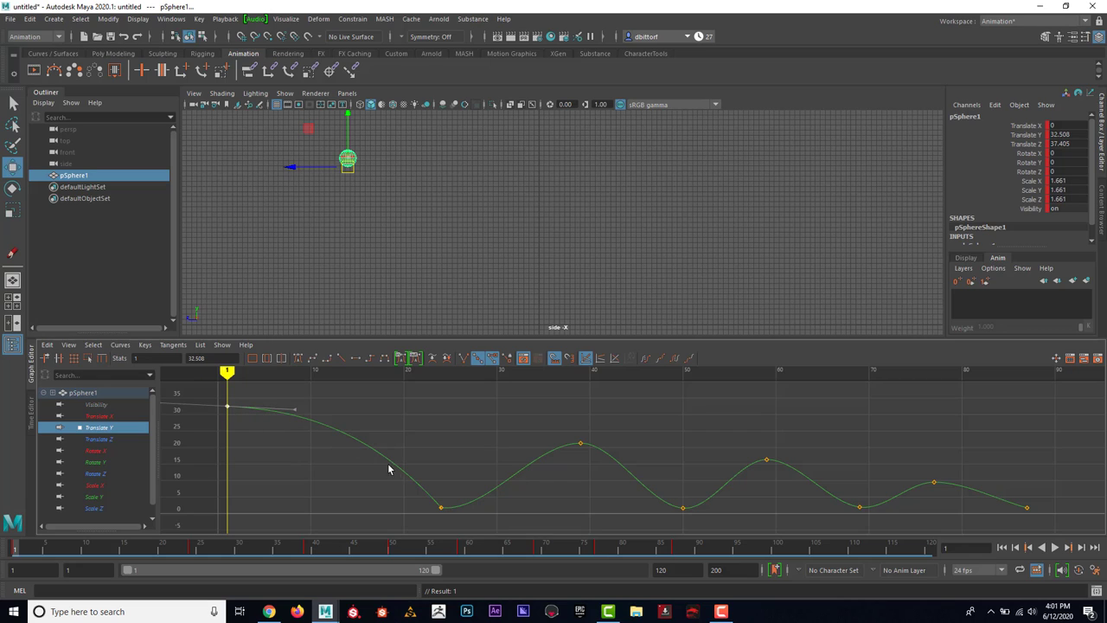
{"action": "left_click", "coordinate": [441, 509]}
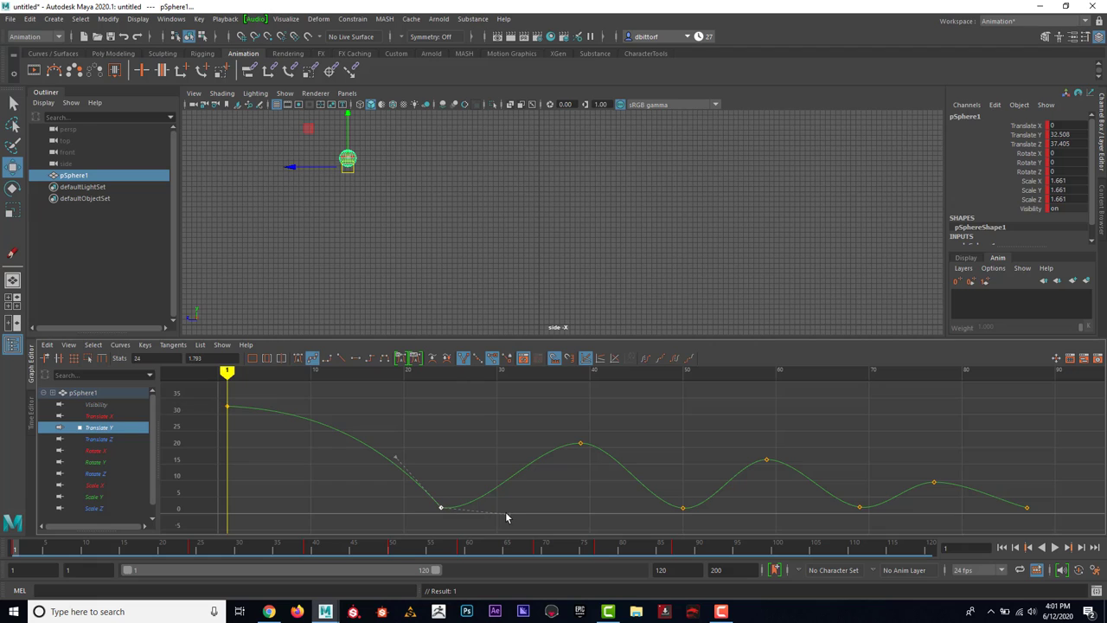
{"action": "left_click_drag", "start_coordinate": [507, 517], "coordinate": [482, 453]}
Step: Break the second ground-contact key's tangents and angle both handles steeply upward
{"action": "mouse_move", "coordinate": [701, 526]}
{"action": "left_mouse_down"}
{"action": "mouse_move", "coordinate": [658, 493]}
{"action": "mouse_move", "coordinate": [634, 536]}
{"action": "mouse_move", "coordinate": [636, 504]}
{"action": "mouse_move", "coordinate": [640, 548]}
{"action": "mouse_move", "coordinate": [635, 472]}
{"action": "mouse_move", "coordinate": [635, 504]}
{"action": "left_mouse_up"}
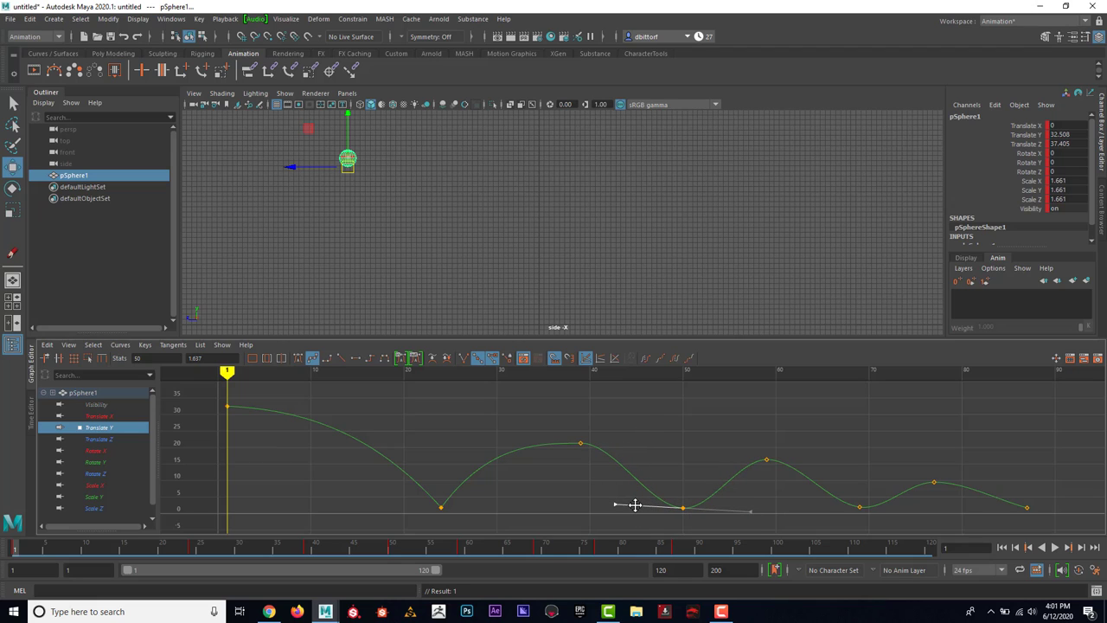
{"action": "left_click", "coordinate": [465, 358]}
{"action": "left_click_drag", "start_coordinate": [615, 503], "coordinate": [646, 456]}
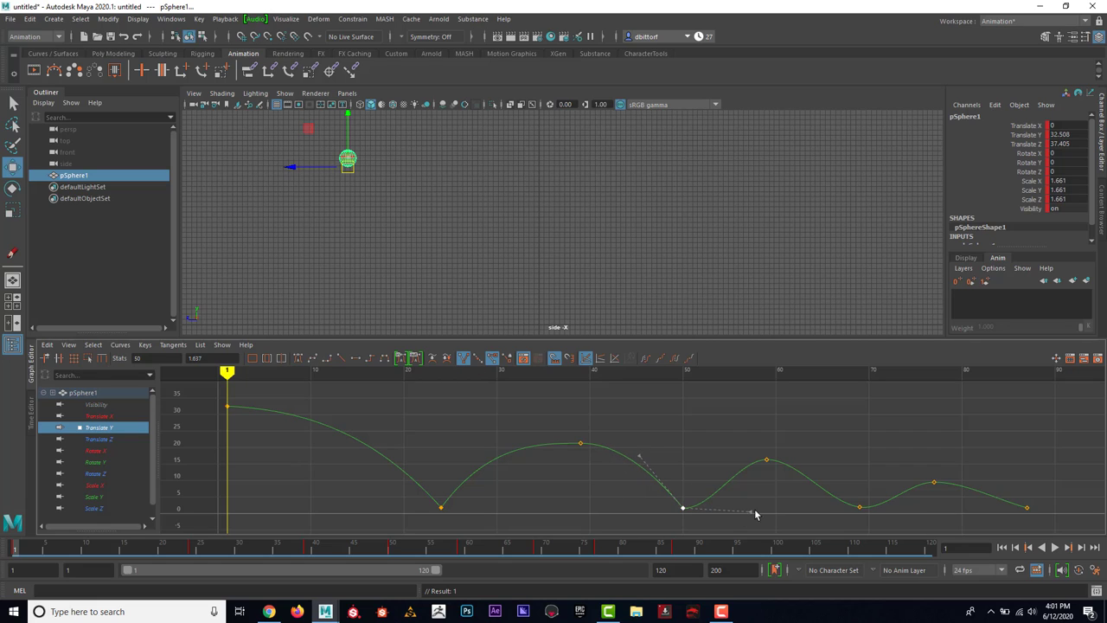
{"action": "left_click_drag", "start_coordinate": [750, 512], "coordinate": [710, 470]}
Step: Sharpen the third ground-contact key likewise and bend the last key's incoming handle upward
{"action": "left_click", "coordinate": [859, 507]}
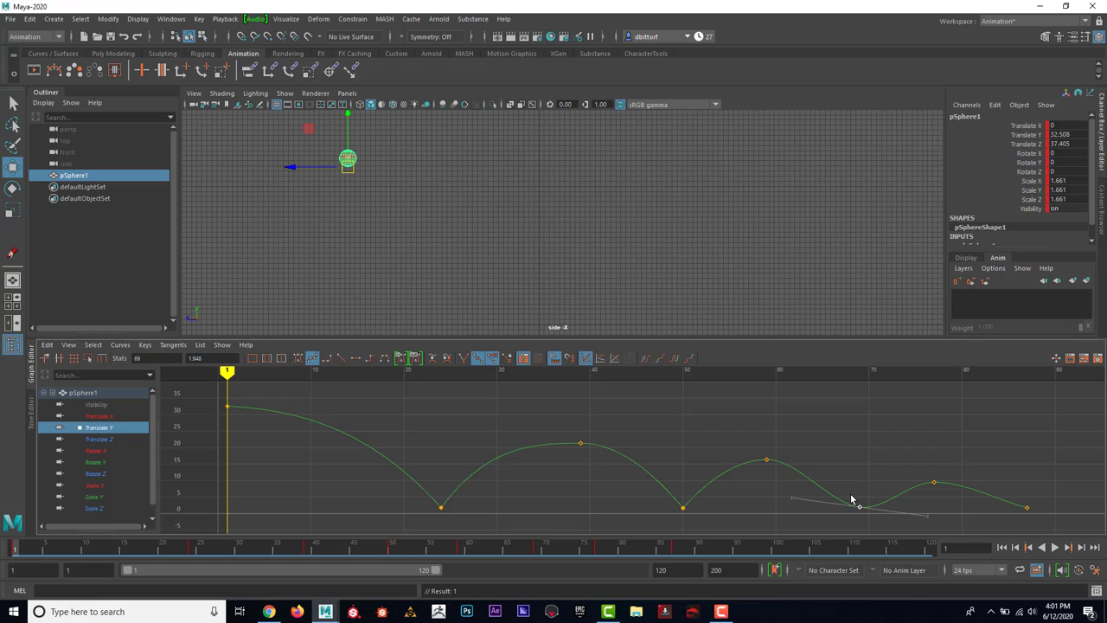
{"action": "left_click", "coordinate": [463, 360]}
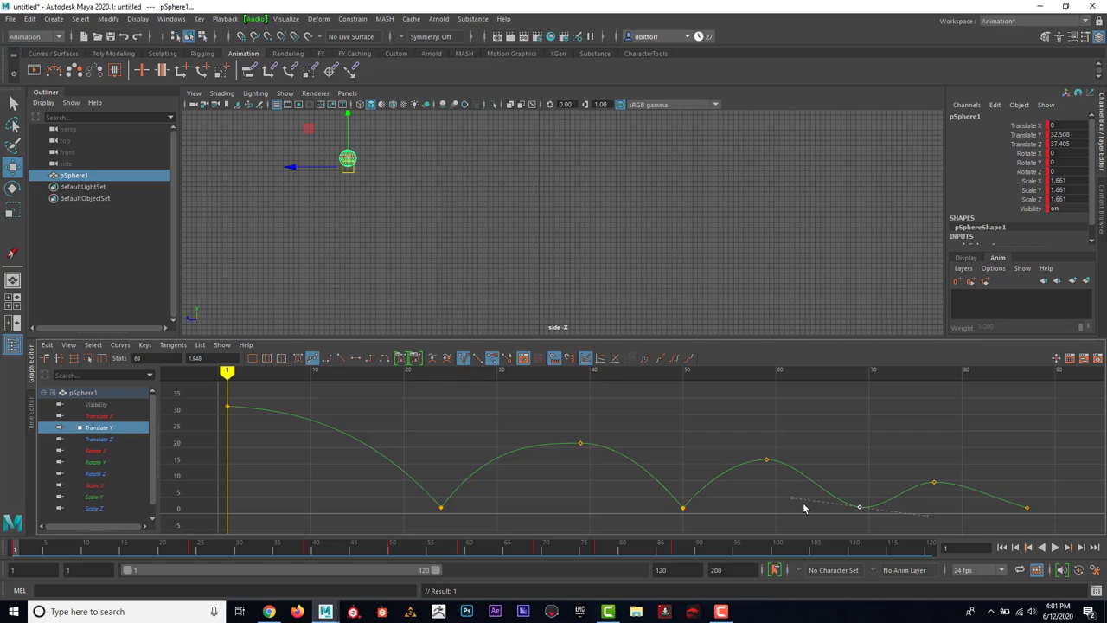
{"action": "left_click_drag", "start_coordinate": [793, 500], "coordinate": [811, 458]}
{"action": "left_click_drag", "start_coordinate": [928, 517], "coordinate": [912, 474]}
{"action": "left_click", "coordinate": [1026, 510]}
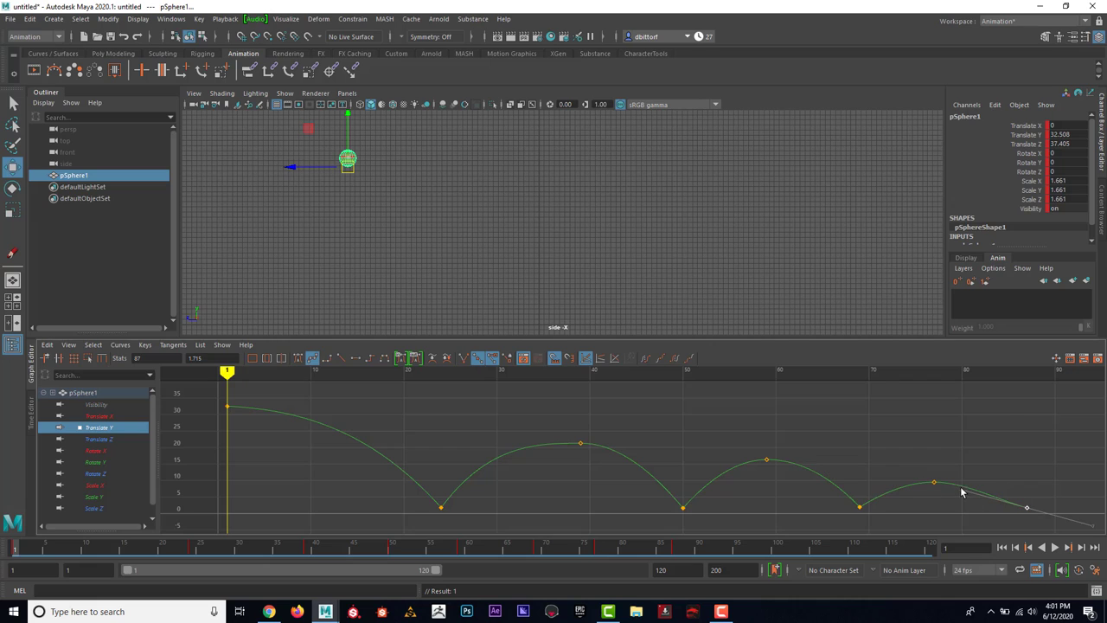
{"action": "left_click_drag", "start_coordinate": [962, 492], "coordinate": [967, 475]}
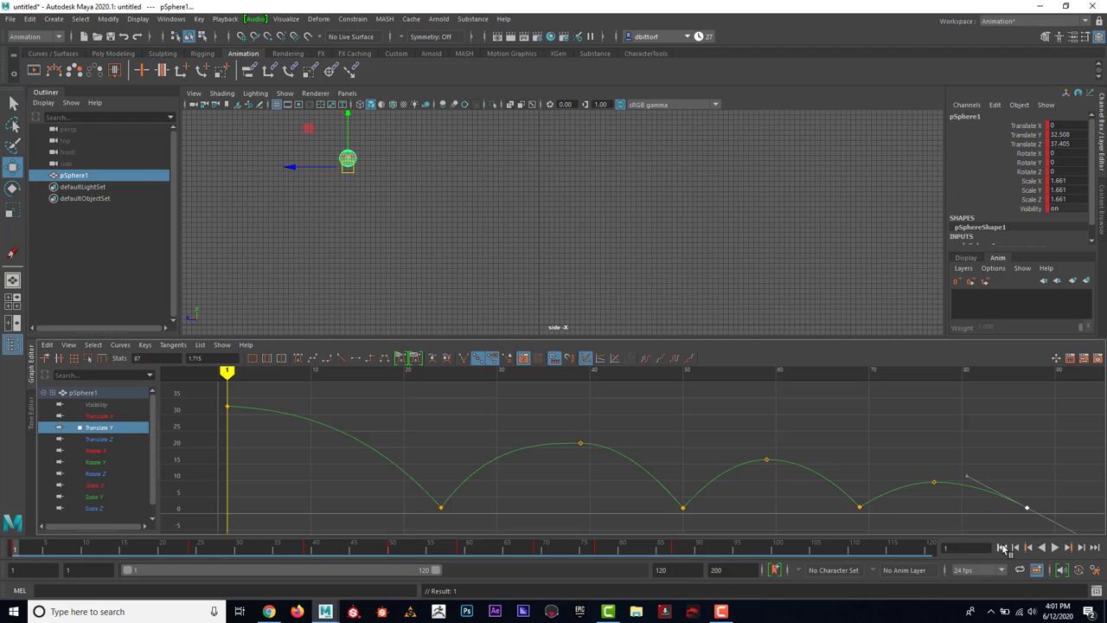
{"action": "left_click", "coordinate": [1054, 548]}
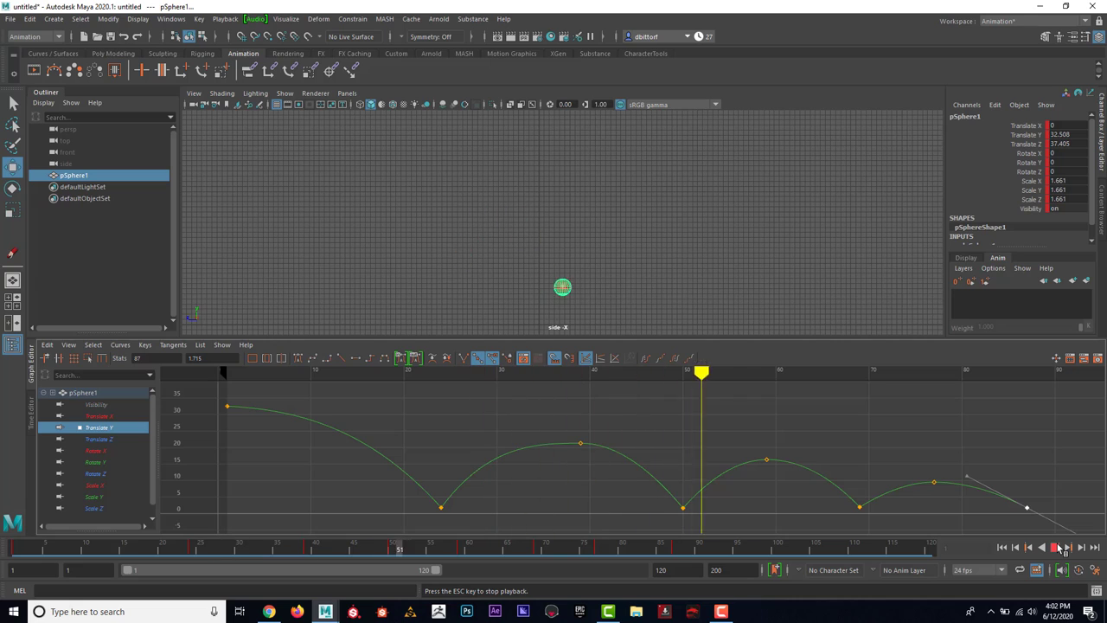
{"action": "left_click", "coordinate": [1060, 549]}
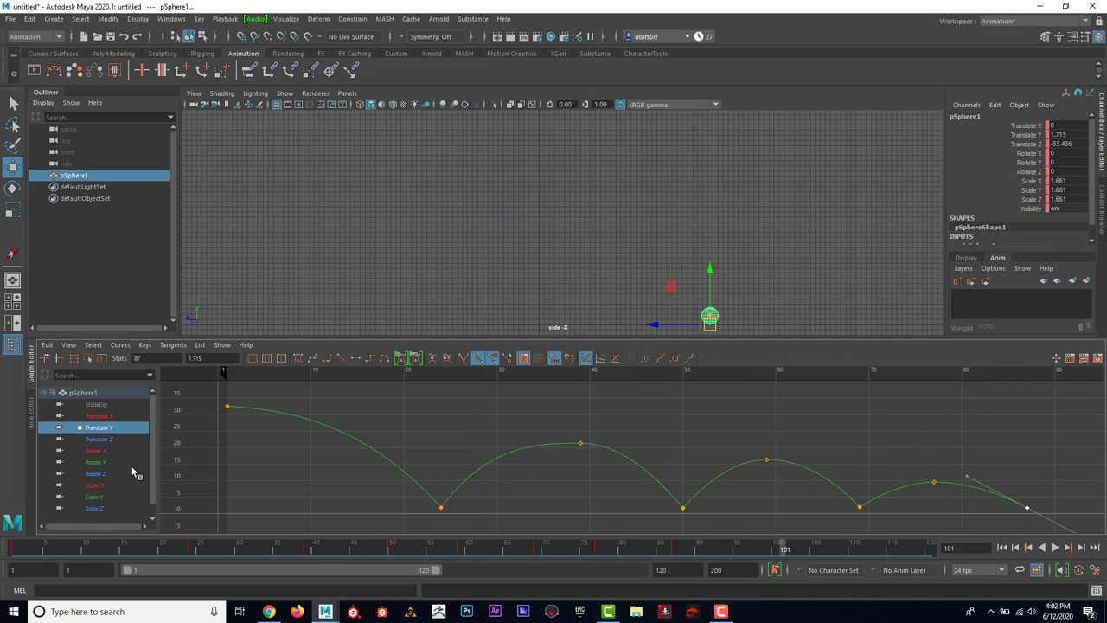
{"action": "left_click_drag", "start_coordinate": [22, 548], "coordinate": [309, 548]}
Step: Insert a Translate Y key at frame 39 and raise that bounce peak
{"action": "middle_click", "coordinate": [580, 445]}
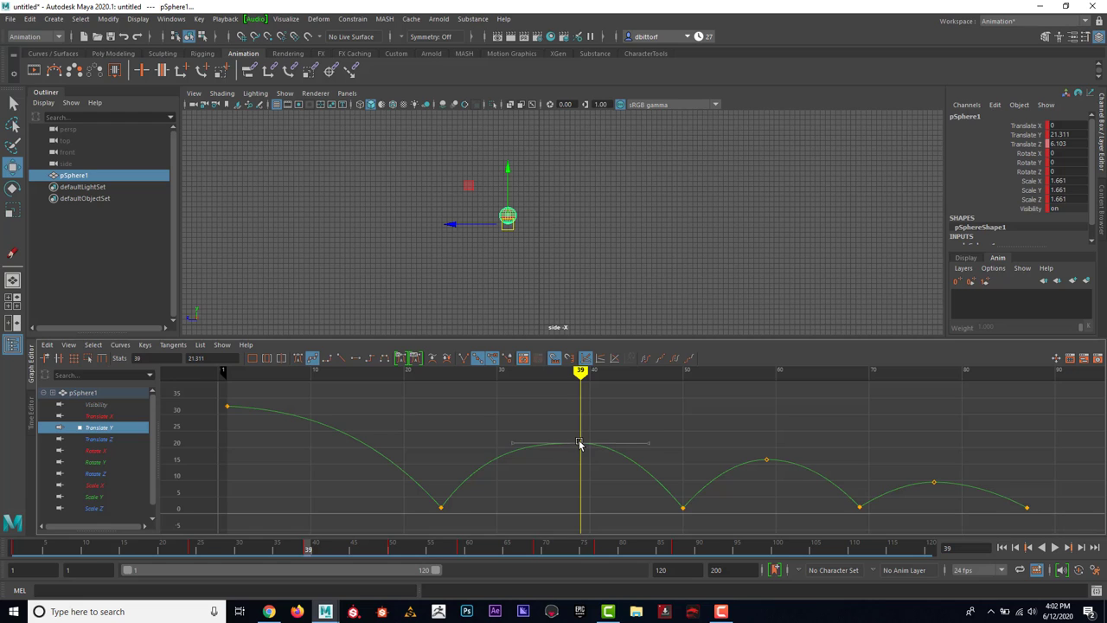
{"action": "middle_click_drag", "start_coordinate": [580, 441], "coordinate": [571, 413]}
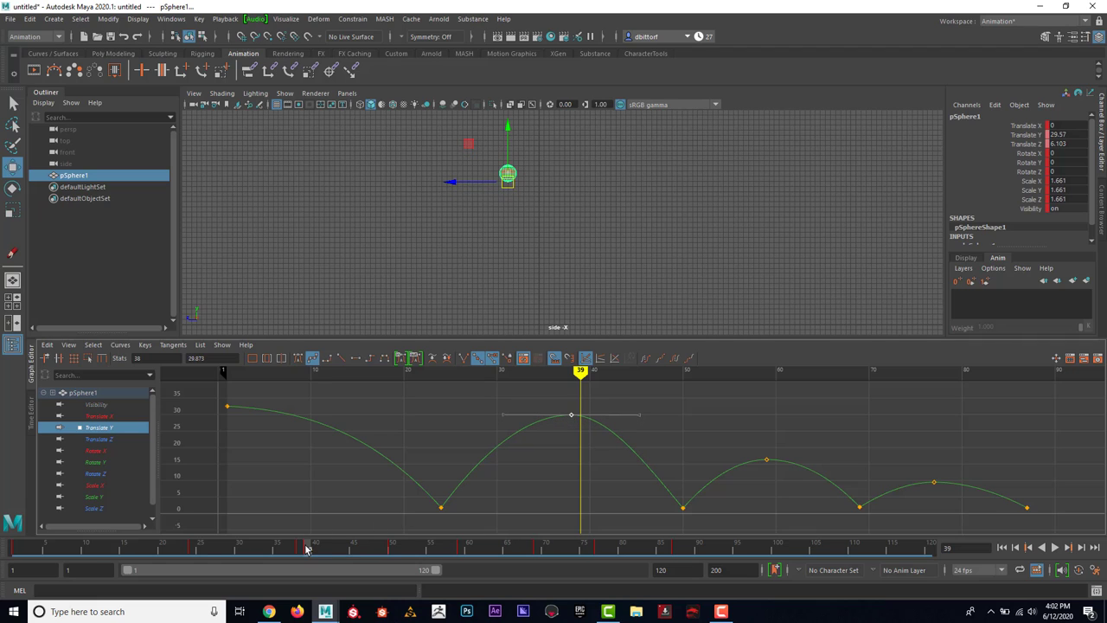
{"action": "left_click_drag", "start_coordinate": [307, 548], "coordinate": [300, 551]}
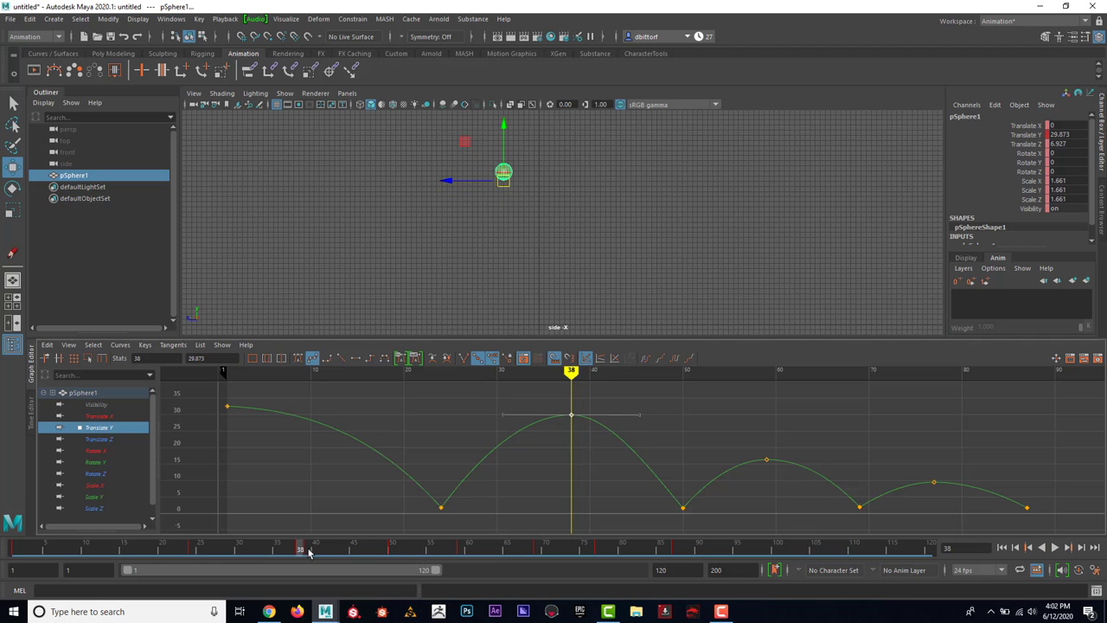
{"action": "key", "text": "ctrl+z"}
{"action": "key", "text": "ctrl+z"}
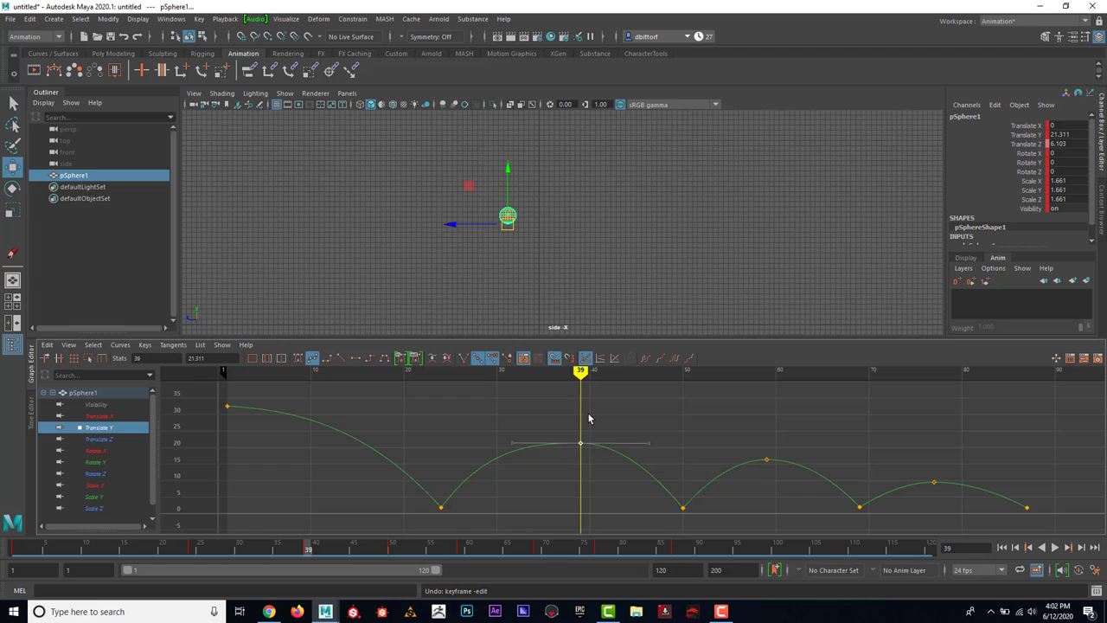
{"action": "key", "text": "a"}
{"action": "middle_click_drag", "start_coordinate": [591, 421], "coordinate": [578, 395], "text": "shift"}
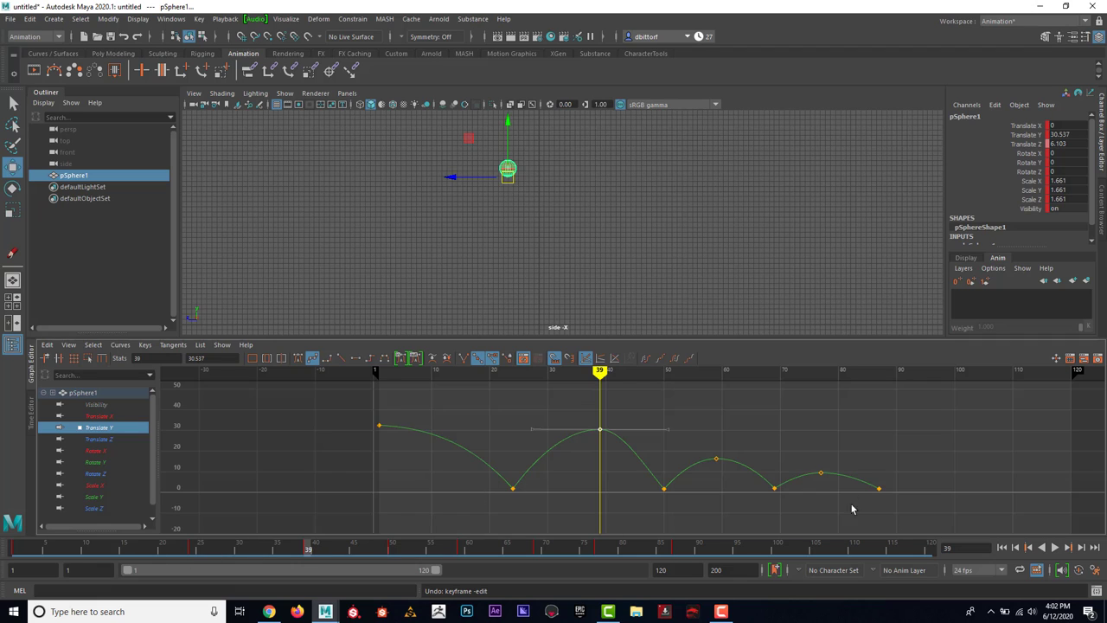
Step: Preview the bounce and settle the frame-39 peak at about 24
{"action": "left_click", "coordinate": [1003, 547]}
{"action": "left_click", "coordinate": [1057, 547]}
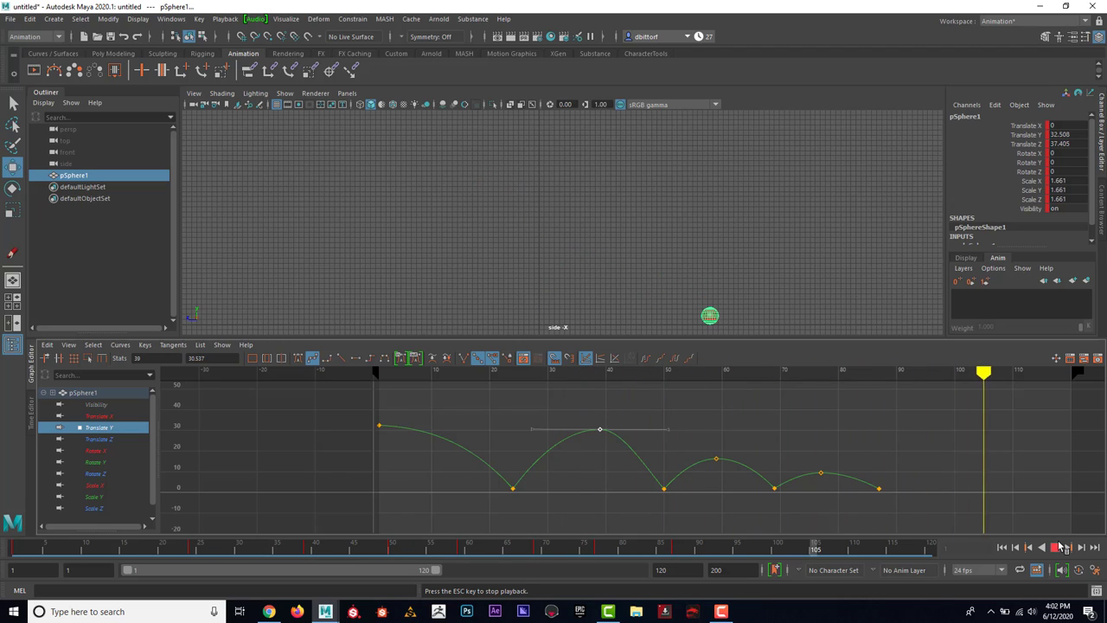
{"action": "left_click", "coordinate": [1063, 547]}
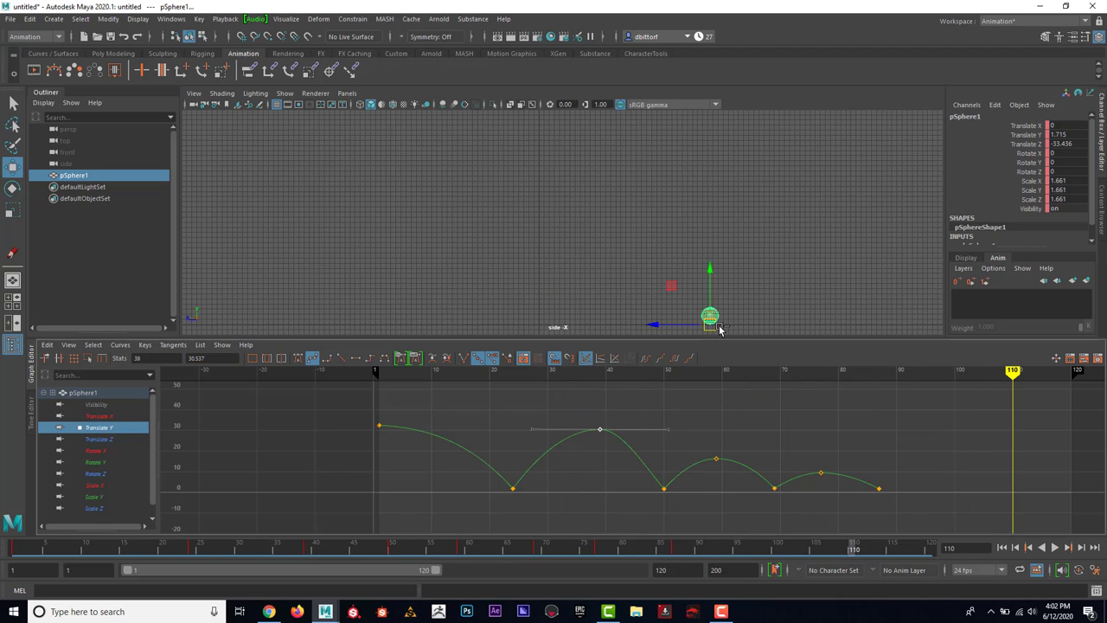
{"action": "key", "text": "ctrl+z"}
{"action": "key", "text": "ctrl+z"}
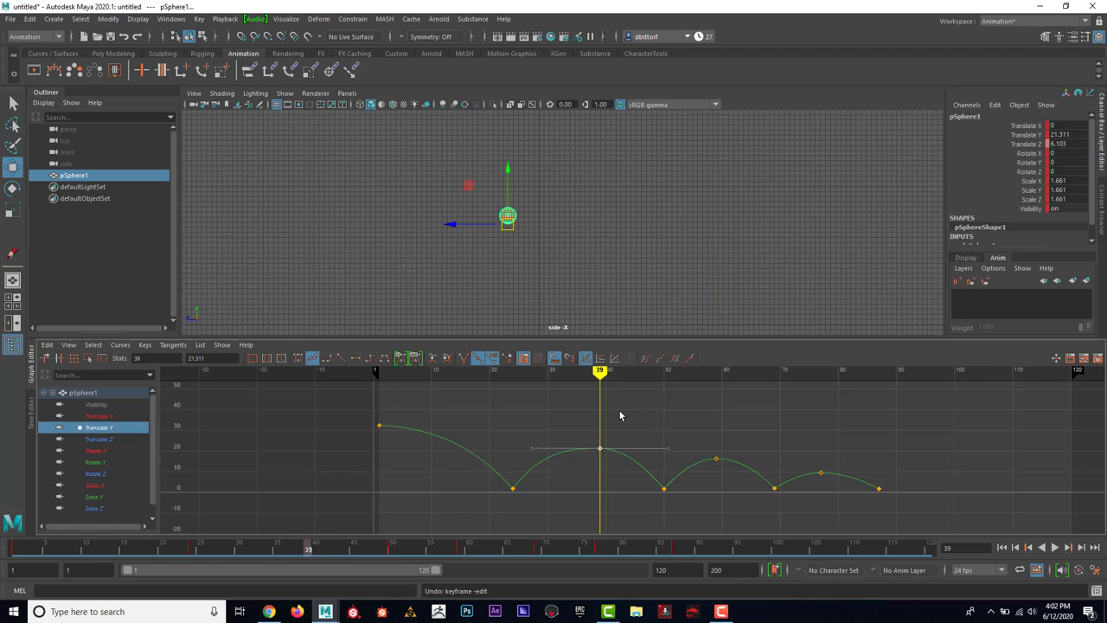
{"action": "middle_click_drag", "start_coordinate": [619, 417], "coordinate": [619, 402]}
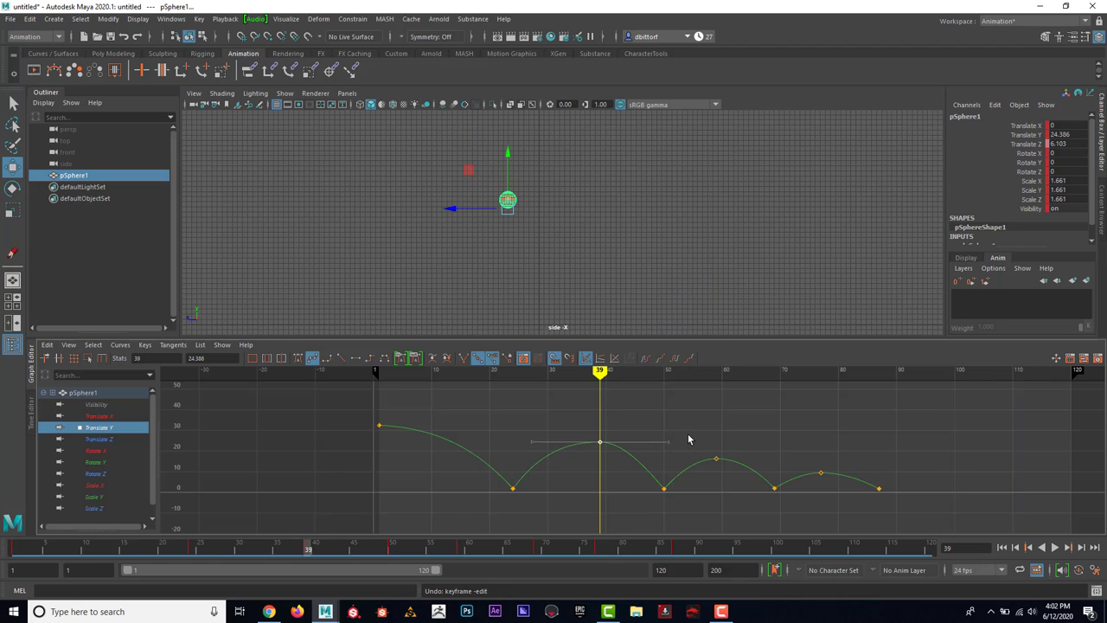
Step: Raise the frame-1 starting key to about 45 and replay the bounce
{"action": "left_click", "coordinate": [716, 459]}
{"action": "middle_click_drag", "start_coordinate": [744, 420], "coordinate": [744, 427]}
{"action": "key", "text": "ctrl+z"}
{"action": "left_click", "coordinate": [820, 470]}
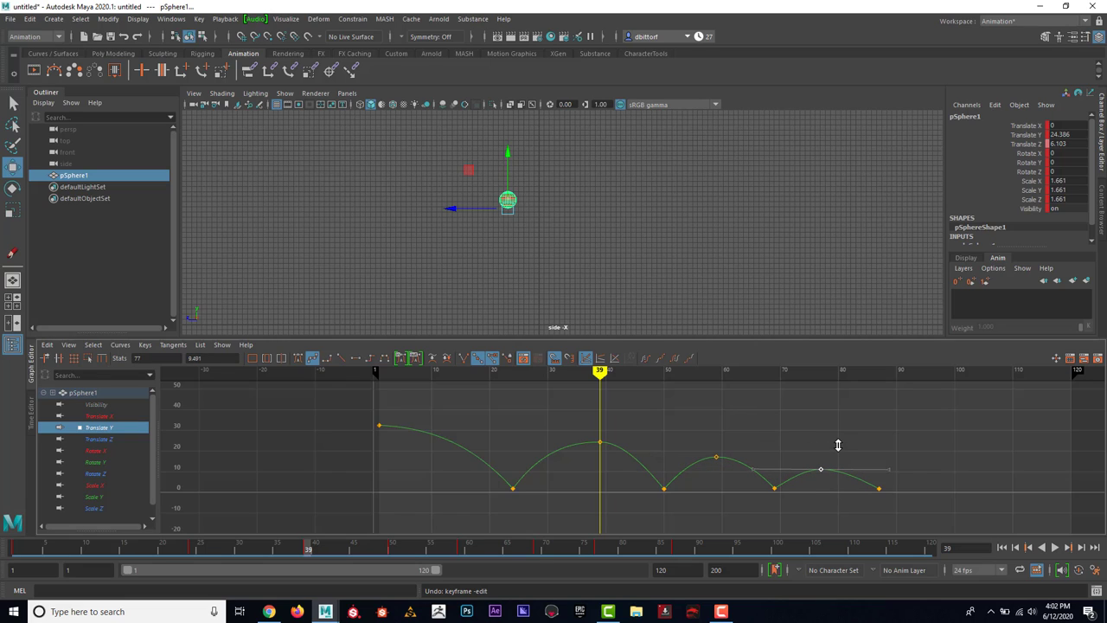
{"action": "left_click_drag", "start_coordinate": [392, 448], "coordinate": [394, 445]}
{"action": "middle_click_drag", "start_coordinate": [438, 403], "coordinate": [442, 377]}
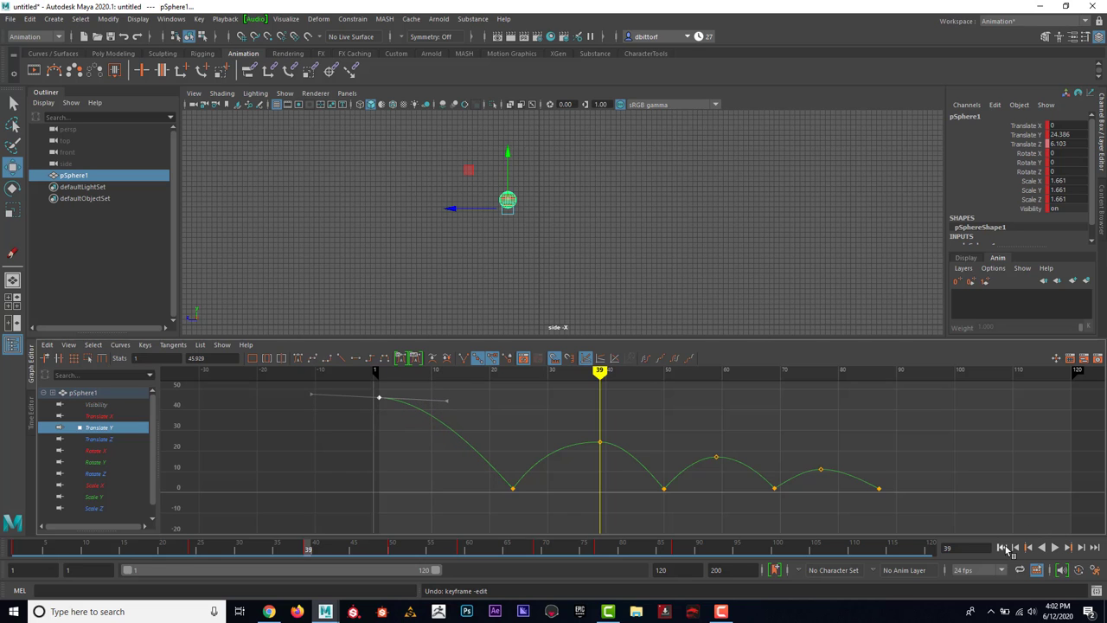
{"action": "left_click", "coordinate": [1003, 548]}
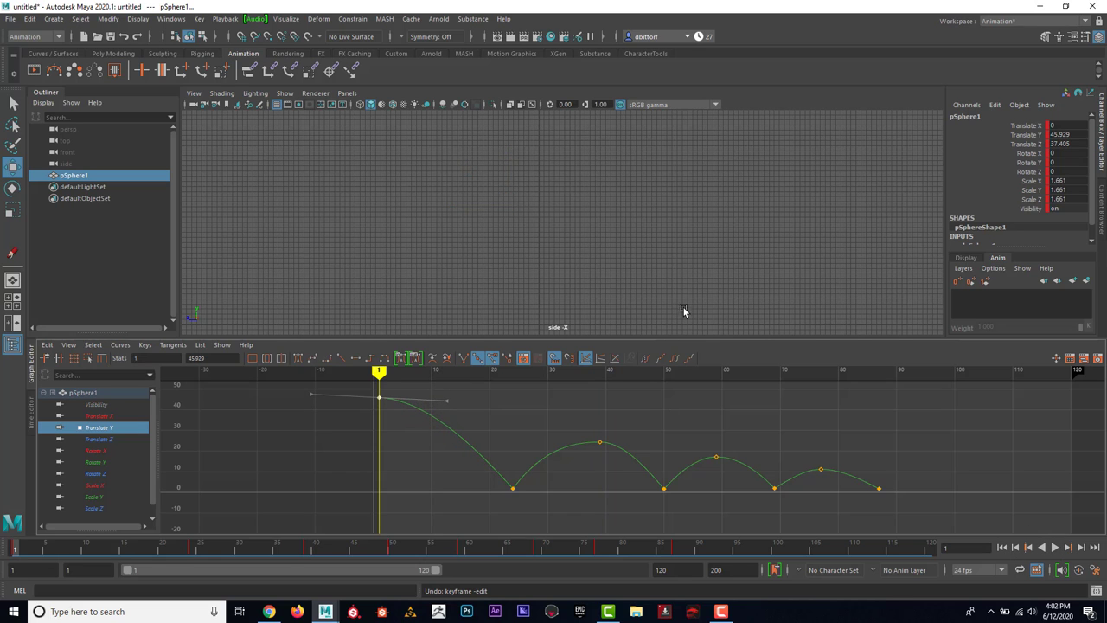
{"action": "mouse_move", "coordinate": [680, 299]}
{"action": "middle_mouse_down", "text": "alt"}
{"action": "mouse_move", "coordinate": [670, 264]}
{"action": "mouse_move", "coordinate": [531, 240]}
{"action": "mouse_move", "coordinate": [580, 255]}
{"action": "middle_mouse_up", "text": "alt"}
{"action": "left_click", "coordinate": [1053, 549]}
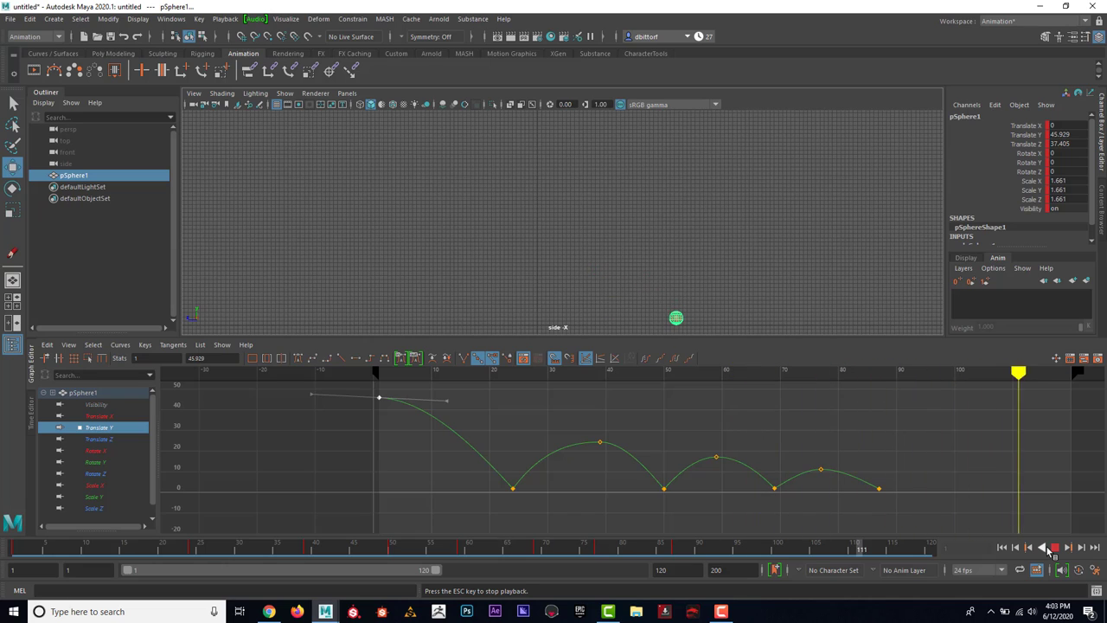
Step: Lower the frame-77 peak to about 8.65, shift the final landing key earlier, and replay
{"action": "left_click_drag", "start_coordinate": [804, 450], "coordinate": [840, 482]}
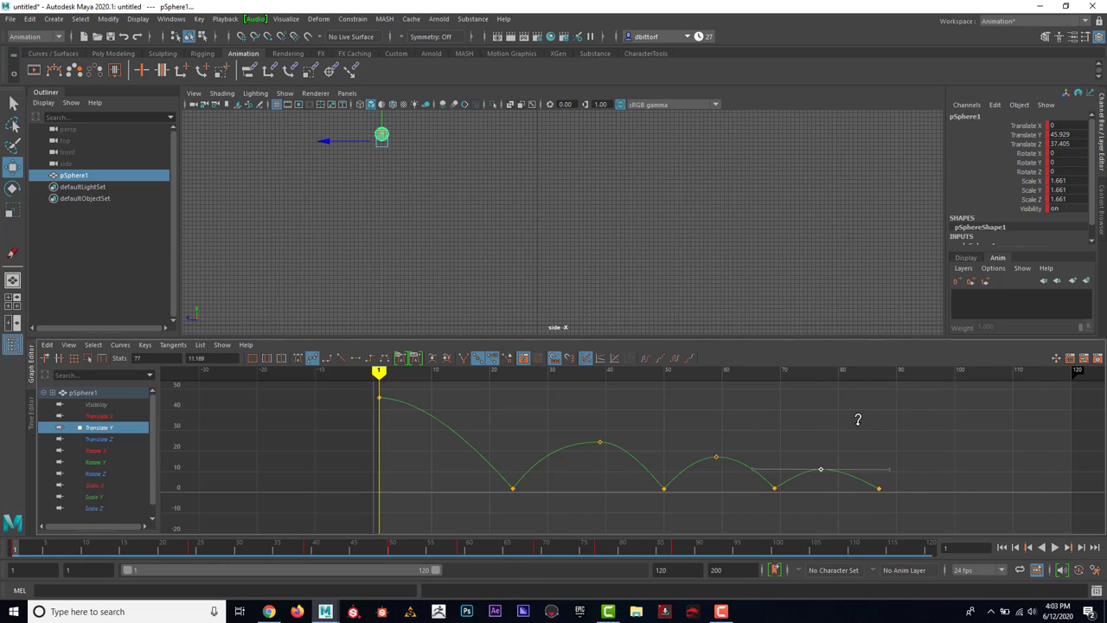
{"action": "middle_click_drag", "start_coordinate": [857, 424], "coordinate": [857, 433]}
{"action": "left_click_drag", "start_coordinate": [912, 515], "coordinate": [866, 458]}
{"action": "middle_click_drag", "start_coordinate": [929, 480], "coordinate": [911, 480]}
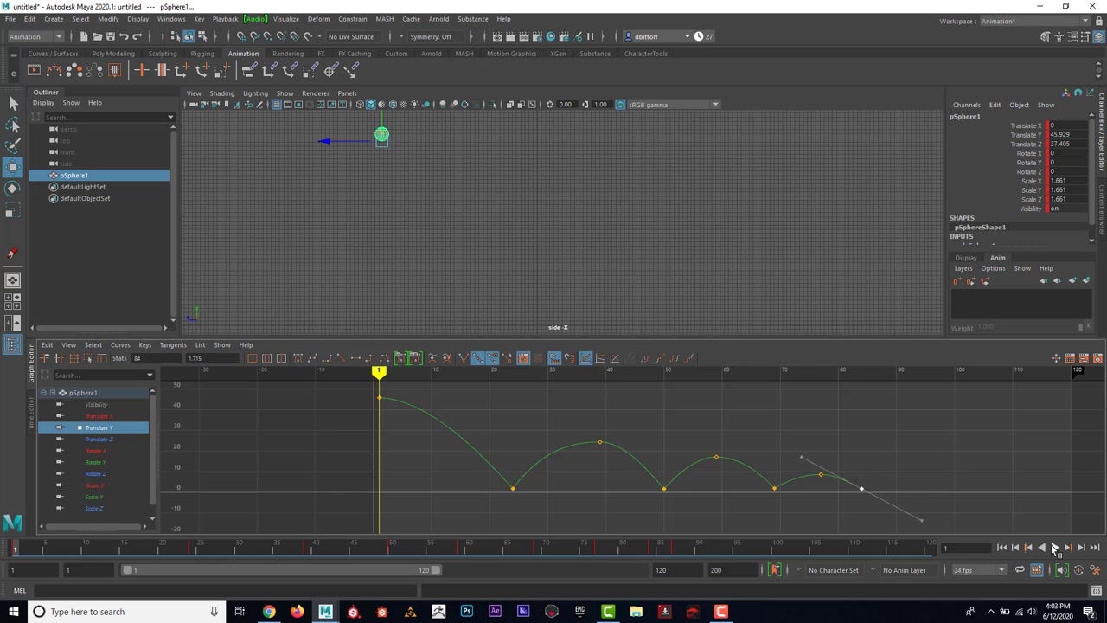
{"action": "left_click", "coordinate": [1057, 548]}
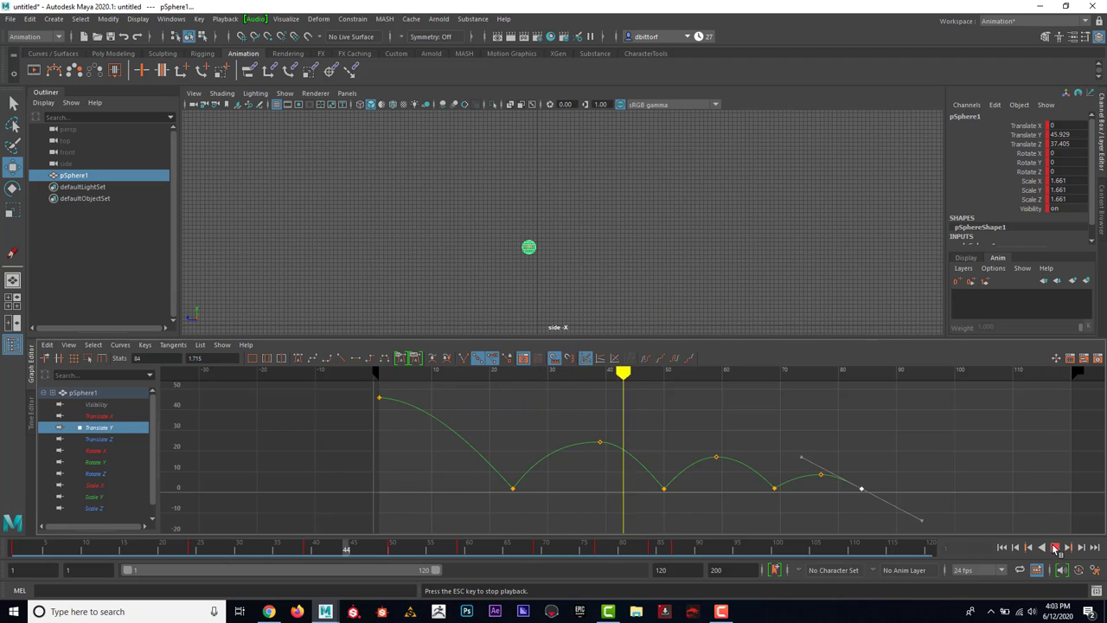
{"action": "key", "text": "Escape"}
{"action": "left_click", "coordinate": [208, 546]}
{"action": "left_click_drag", "start_coordinate": [173, 547], "coordinate": [14, 546]}
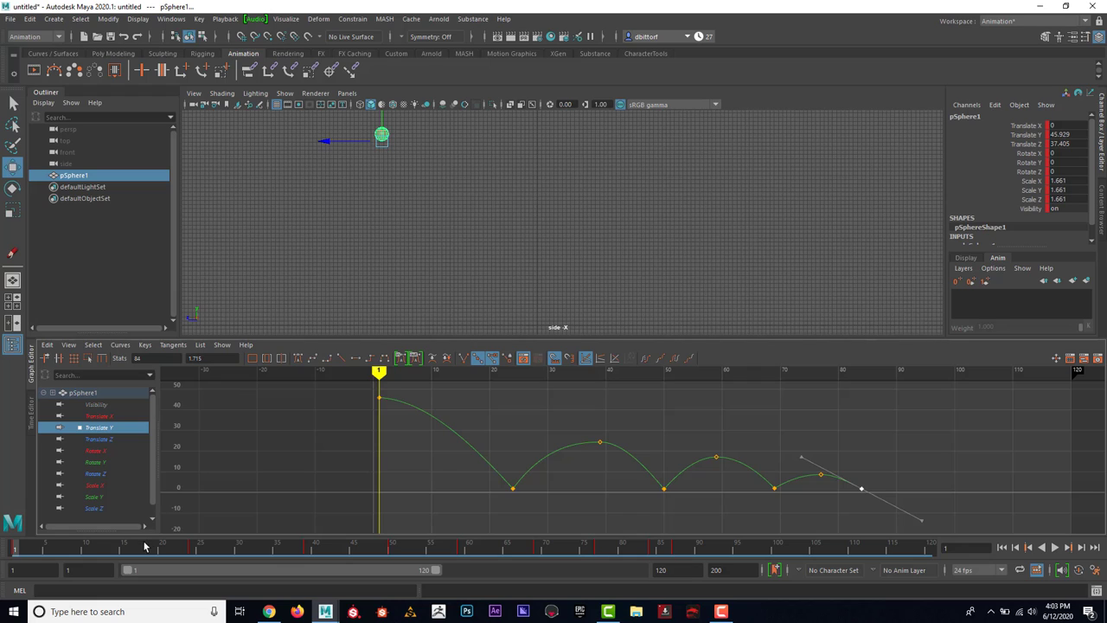
{"action": "left_click_drag", "start_coordinate": [13, 547], "coordinate": [191, 571]}
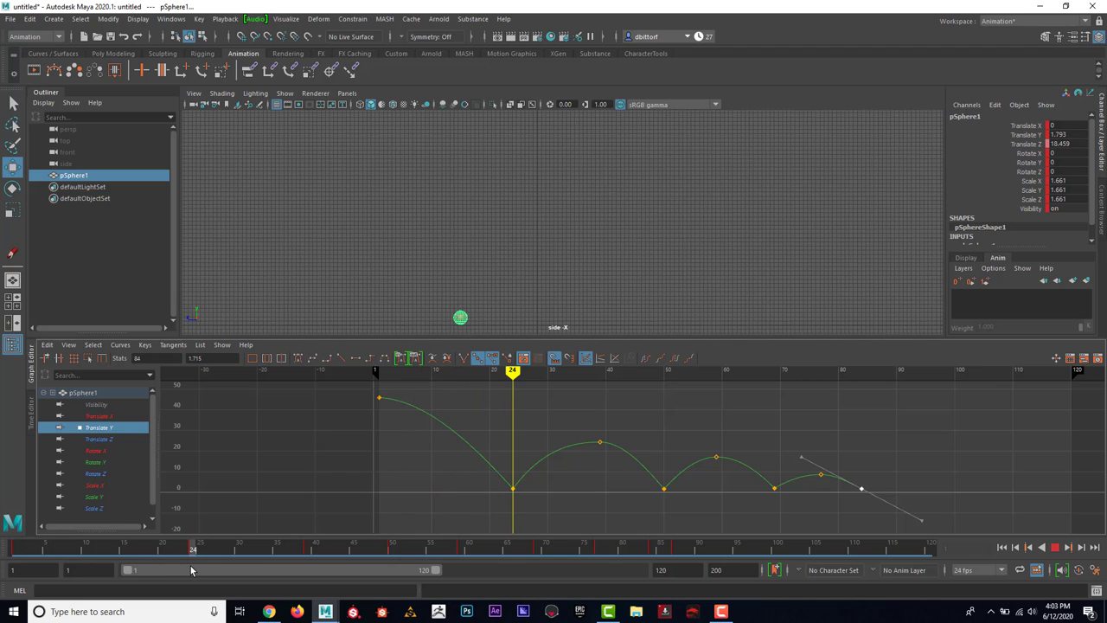
{"action": "mouse_move", "coordinate": [197, 569]}
{"action": "left_mouse_down"}
{"action": "mouse_move", "coordinate": [228, 549]}
{"action": "mouse_move", "coordinate": [306, 547]}
{"action": "left_mouse_up"}
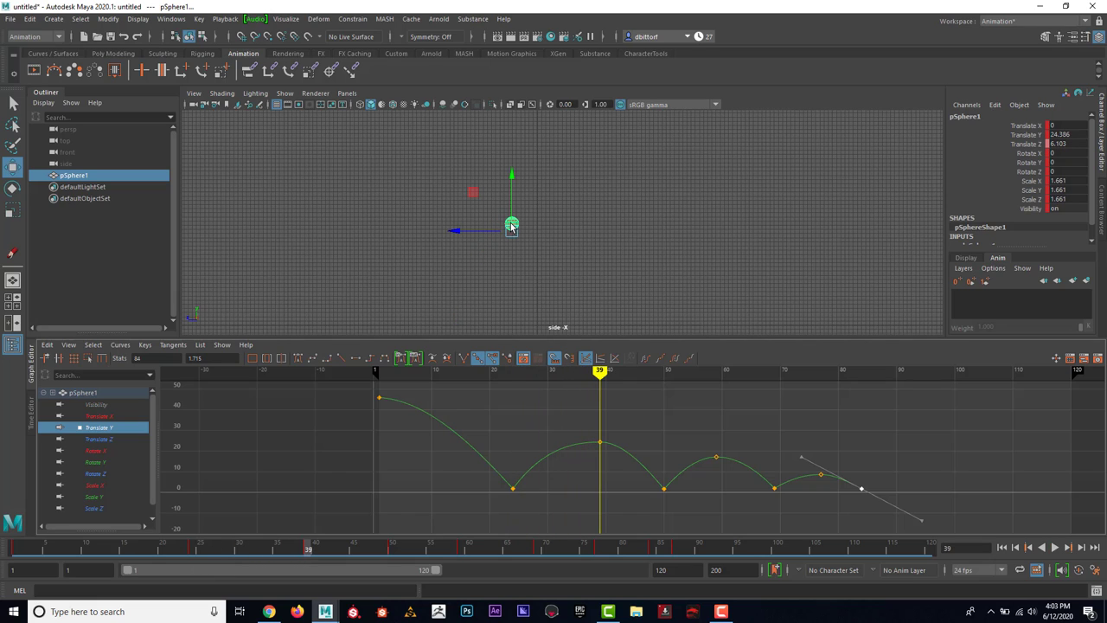
{"action": "left_click_drag", "start_coordinate": [306, 546], "coordinate": [460, 547]}
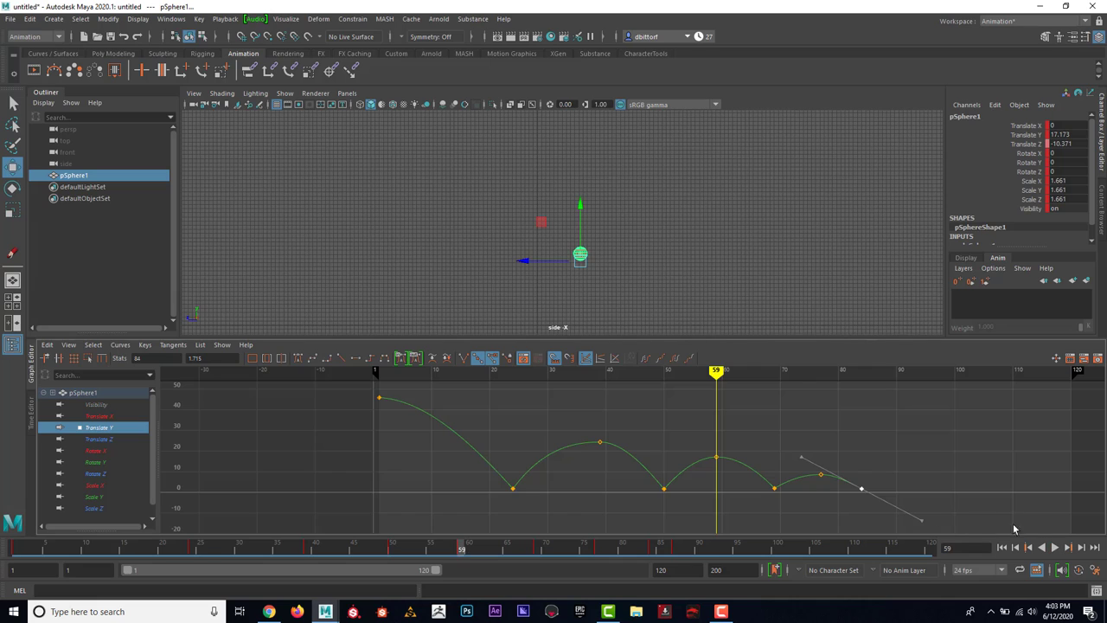
{"action": "left_click", "coordinate": [1073, 547]}
{"action": "left_click", "coordinate": [1073, 547]}
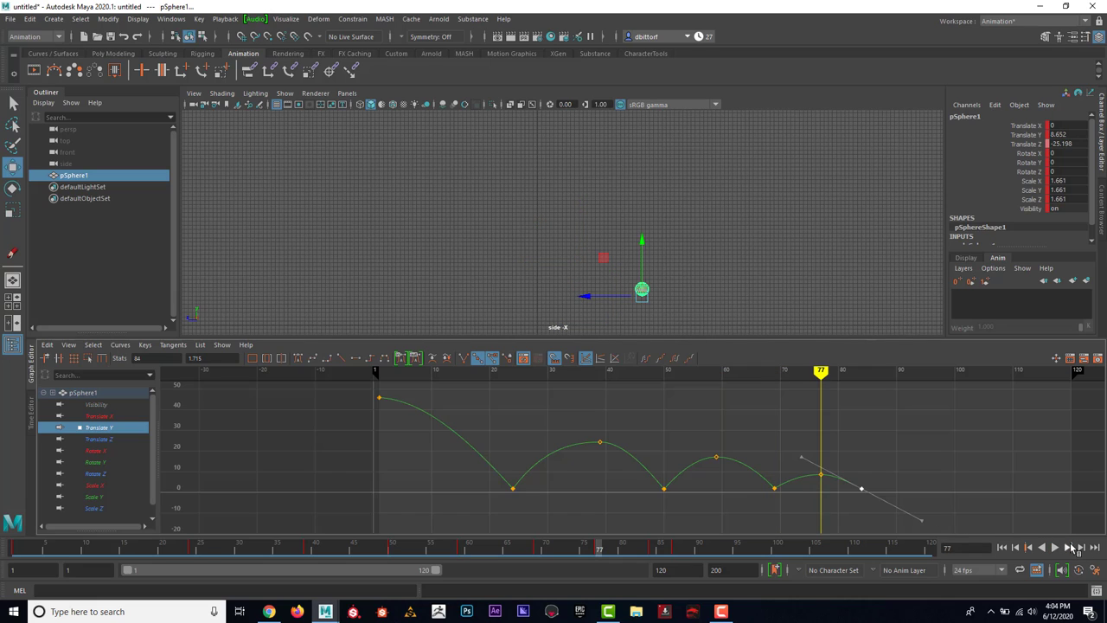
{"action": "left_click", "coordinate": [1073, 546]}
{"action": "left_click", "coordinate": [1072, 546]}
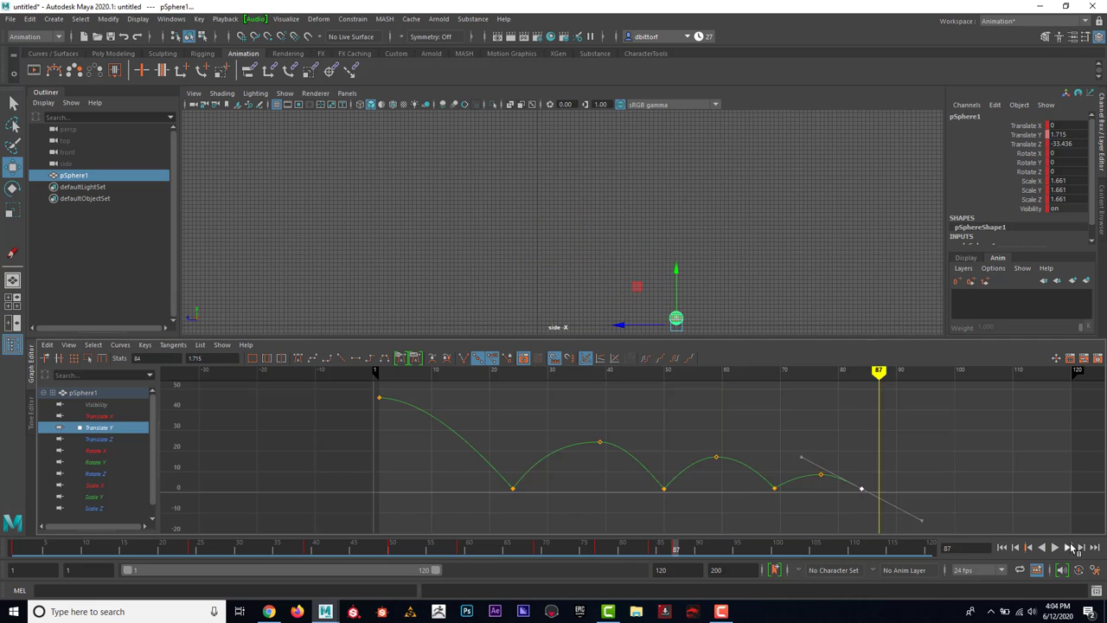
{"action": "left_click", "coordinate": [1029, 547]}
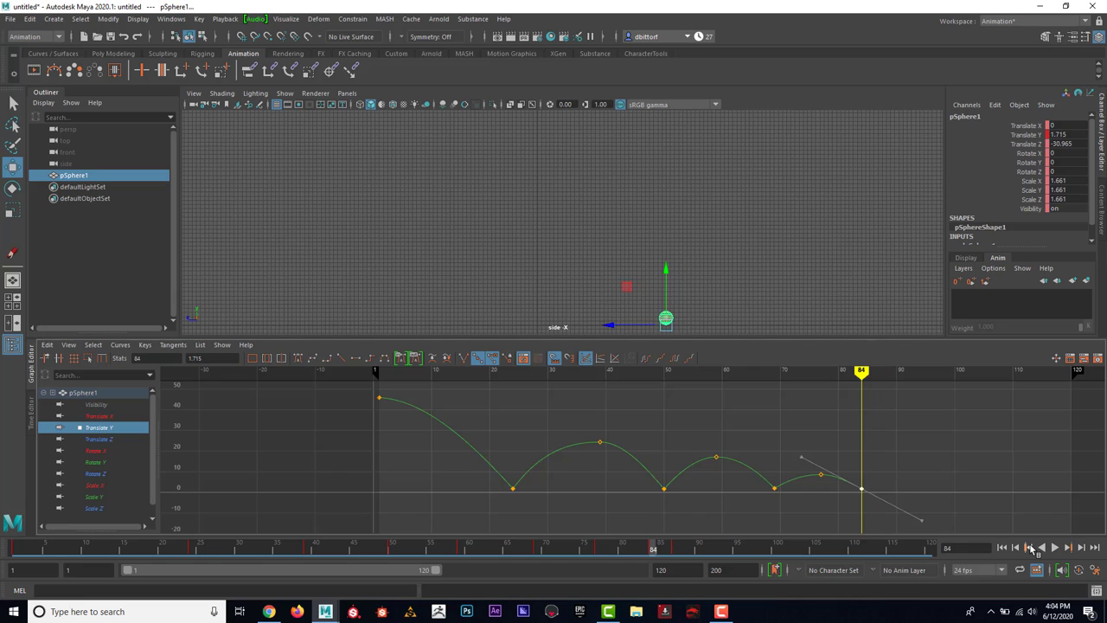
{"action": "left_click", "coordinate": [1029, 547]}
{"action": "left_click", "coordinate": [1029, 546]}
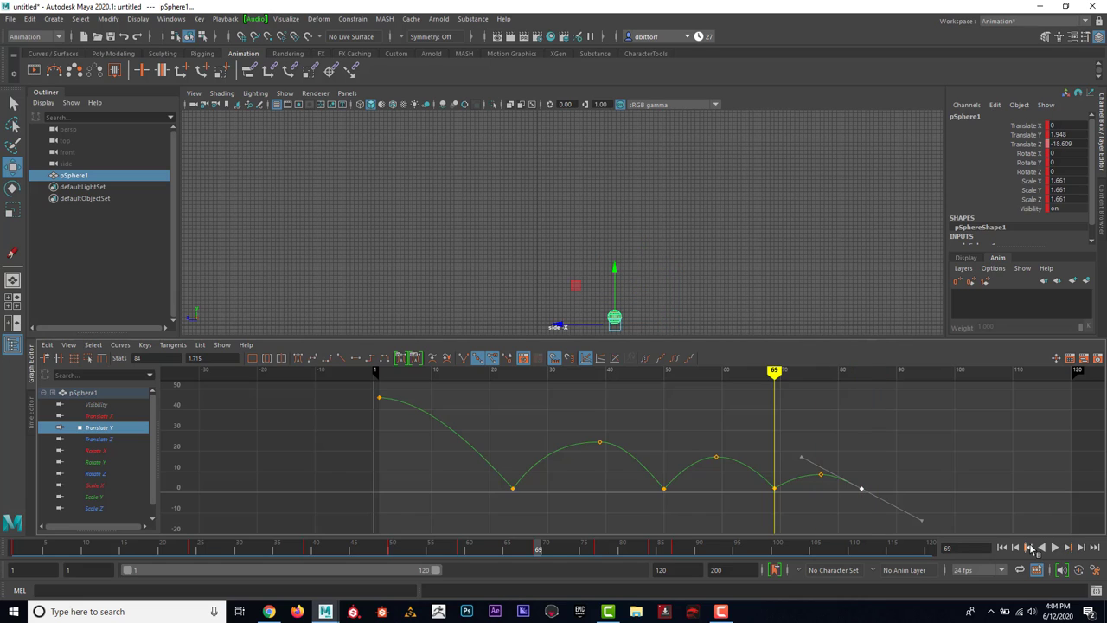
{"action": "left_click", "coordinate": [1029, 547]}
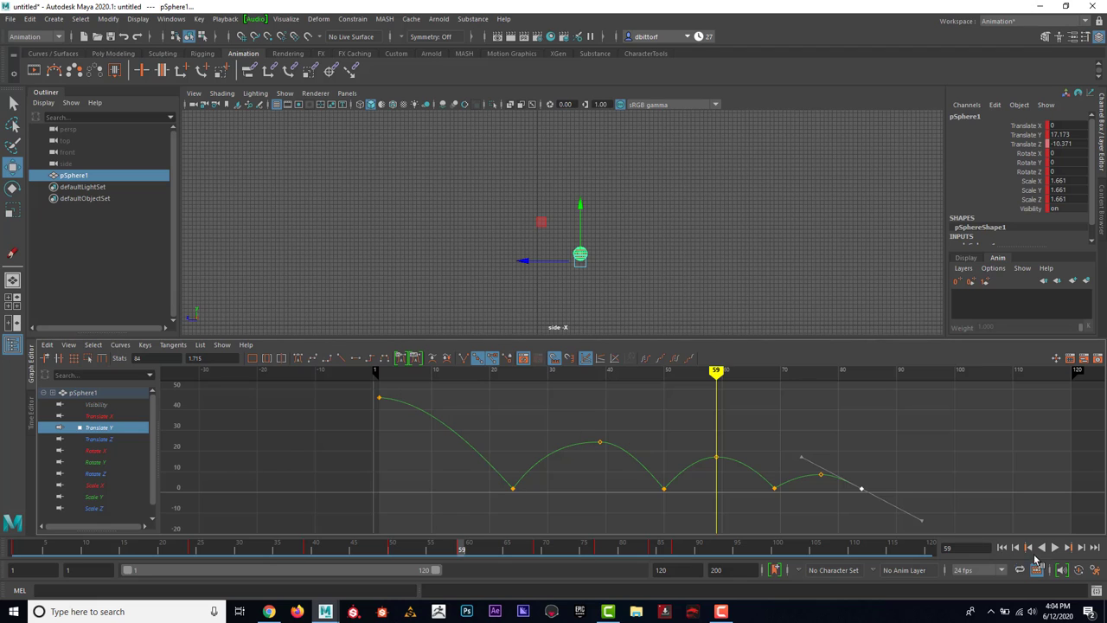
{"action": "left_click", "coordinate": [1002, 546]}
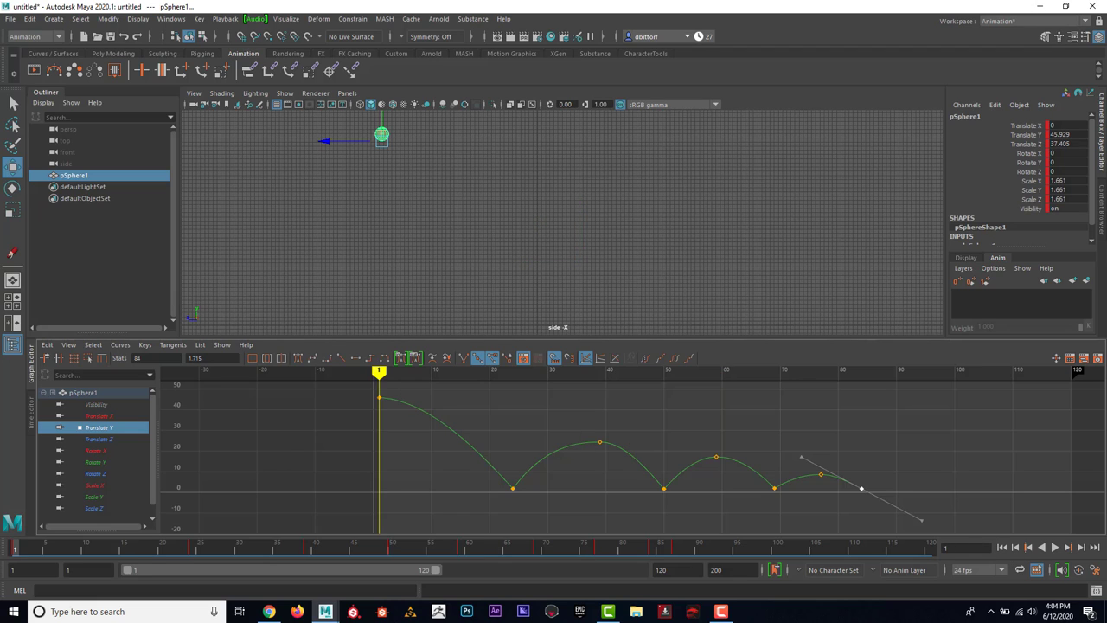